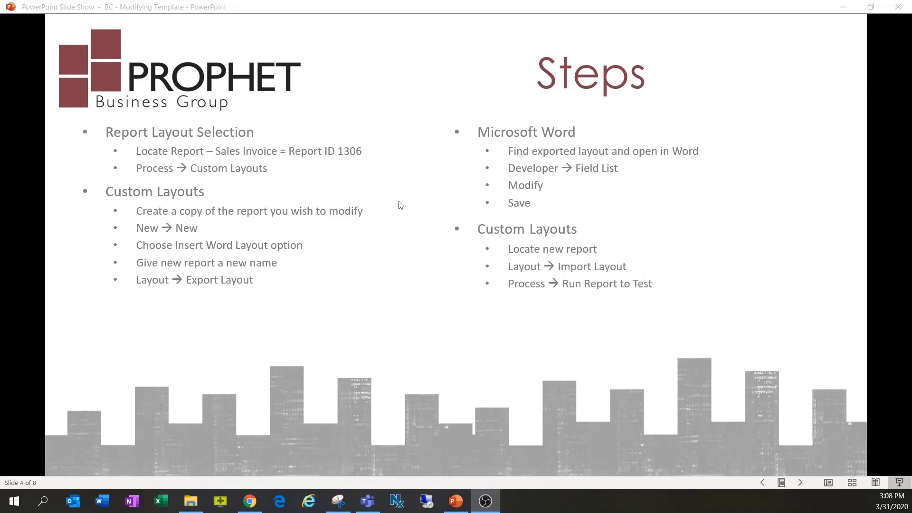
Step: Switch from the slideshow to Business Central in the browser, search for "report lay" and open the Report Layout Selection page
left_click(398, 203)
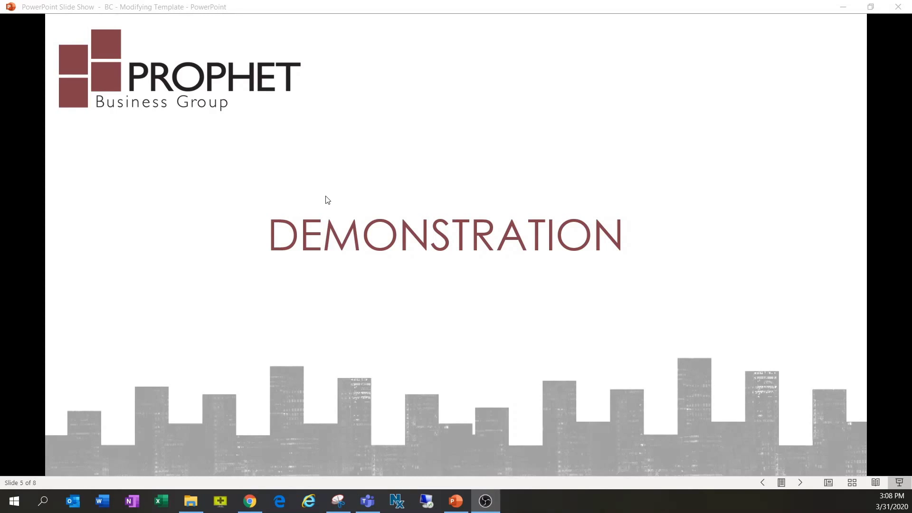
left_click(251, 502)
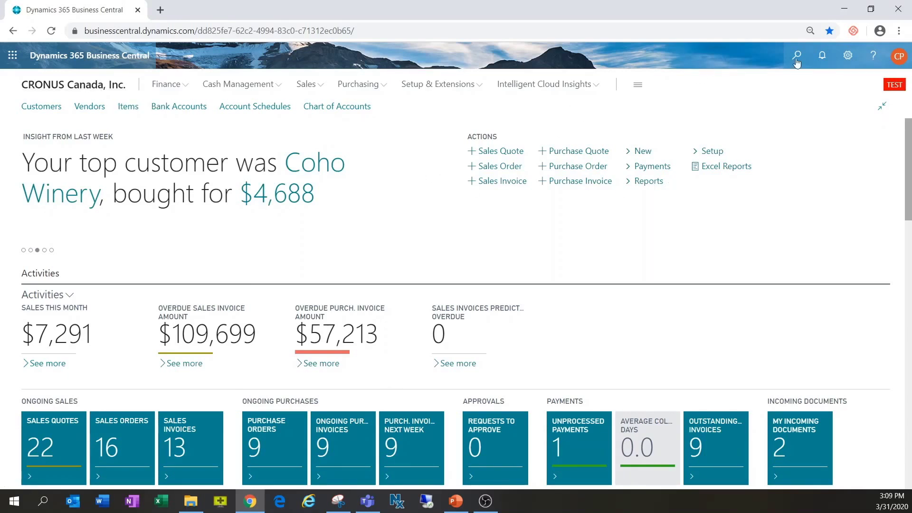
left_click(339, 501)
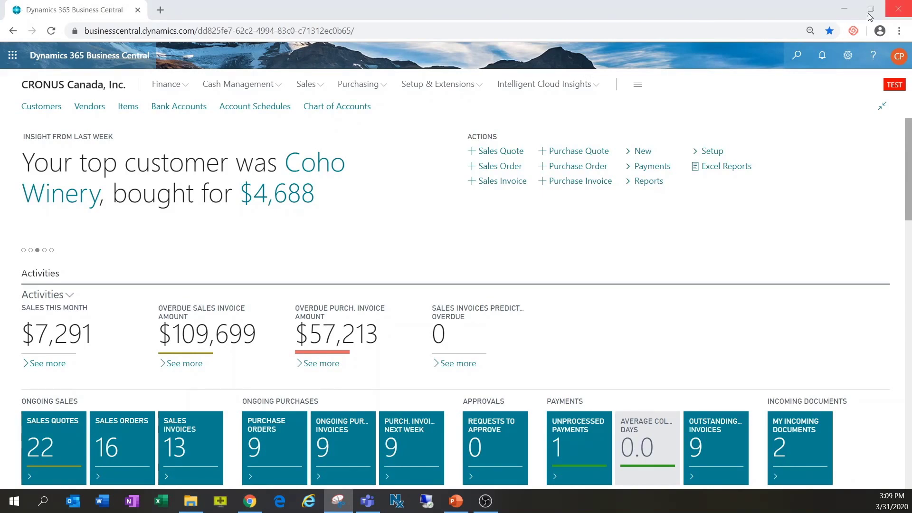
left_click(796, 55)
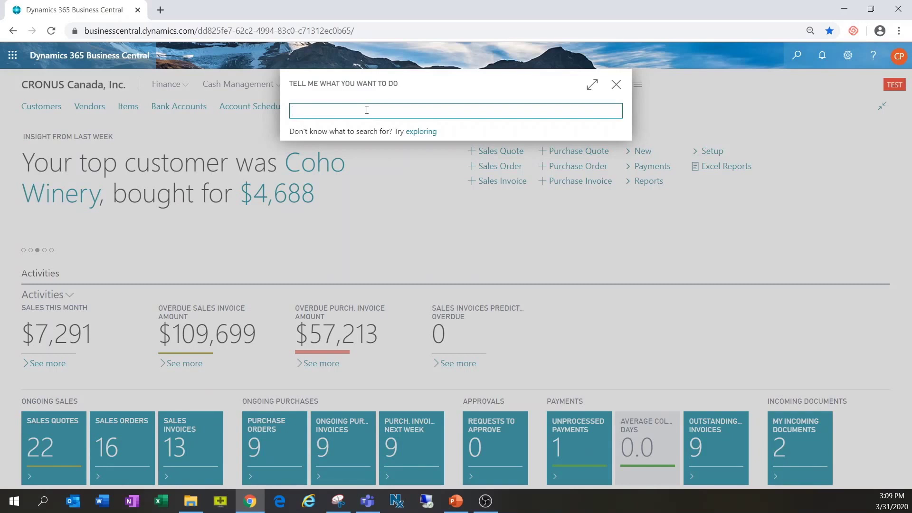
type("report lay")
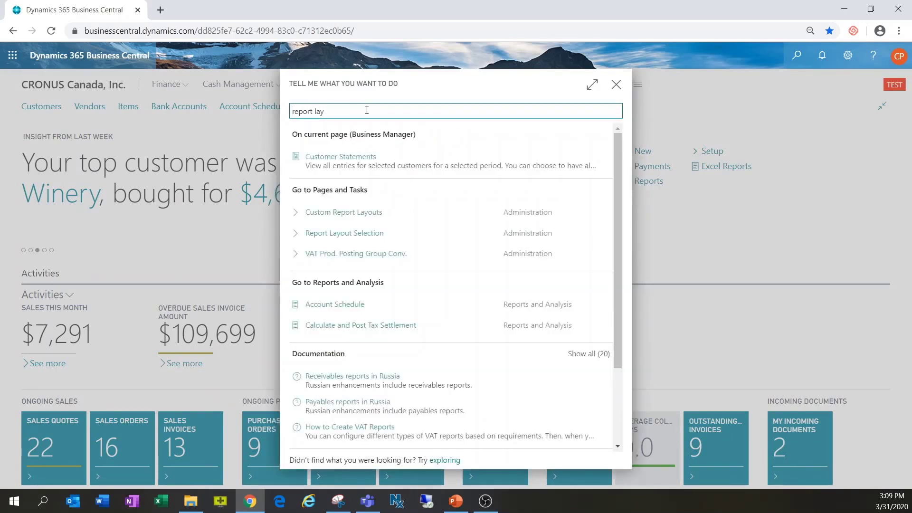
left_click(351, 238)
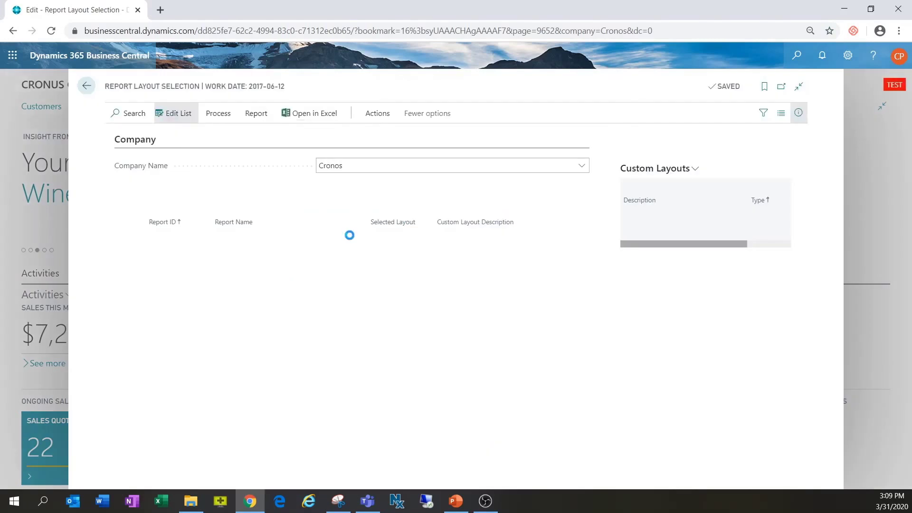
Step: Set the company name to CRONUS Canada and search the report list for report ID 1306
left_click(582, 170)
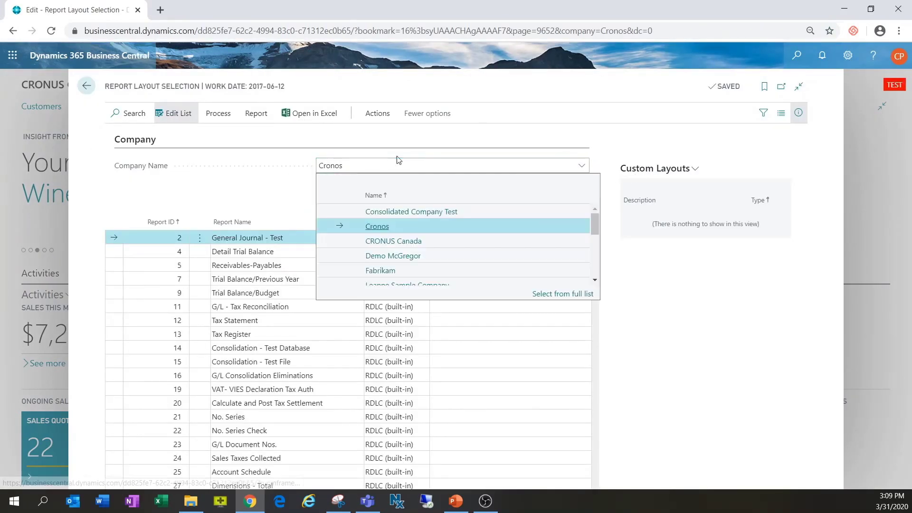
left_click(395, 241)
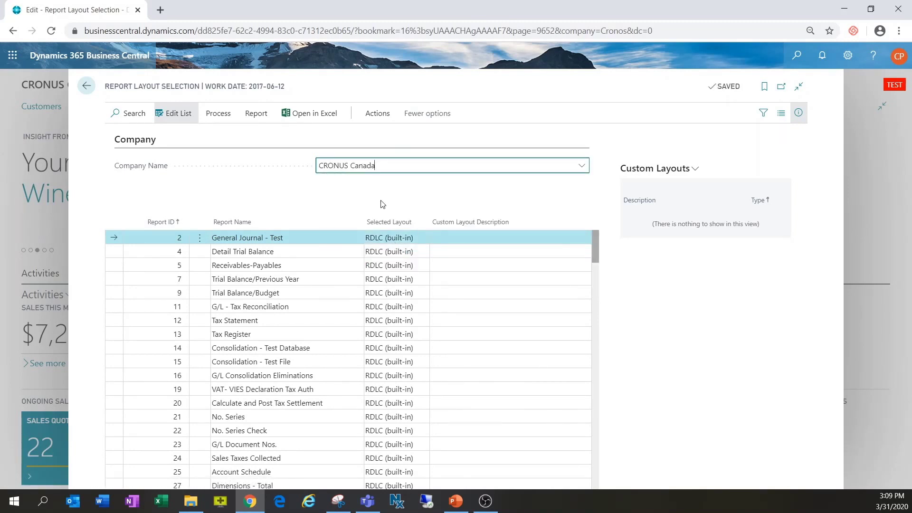
left_click(131, 118)
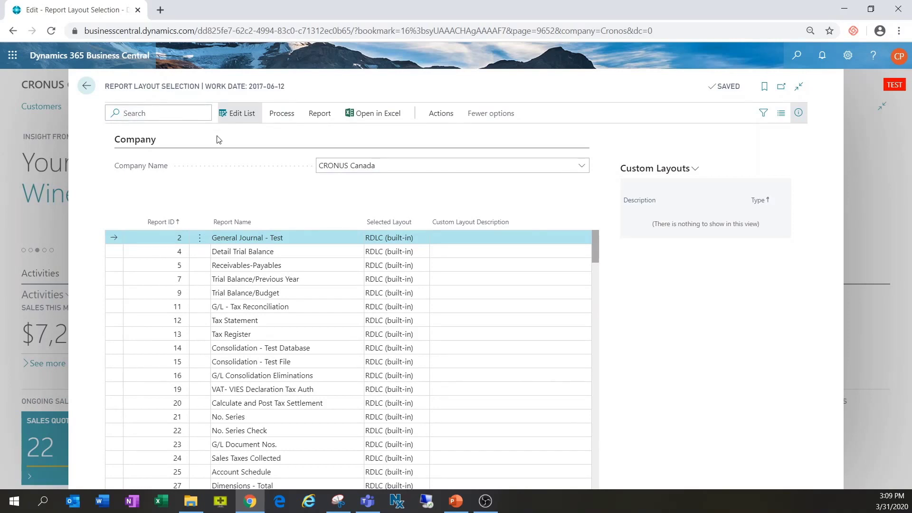
type("1306")
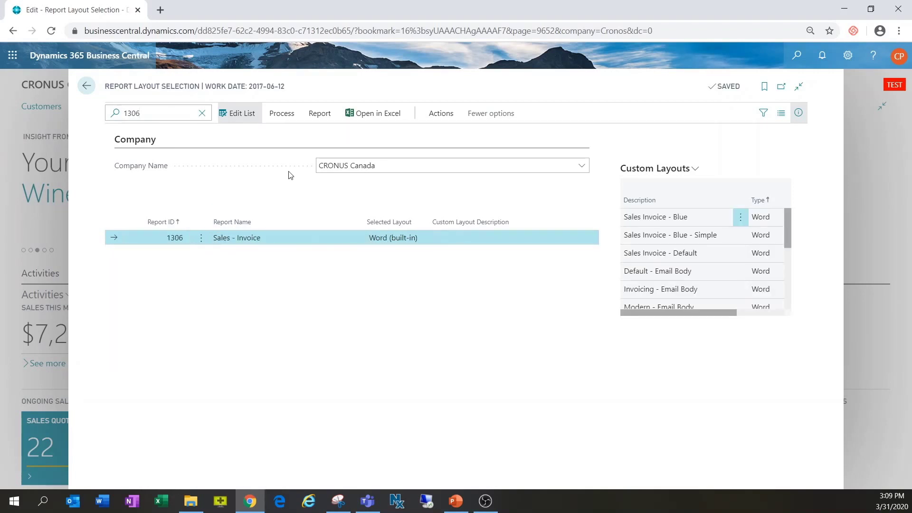
Step: Replace the list search with "sales", select report 1306 Sales - Invoice and open its custom layouts
key("BackSpace")
key("BackSpace")
key("BackSpace")
key("BackSpace")
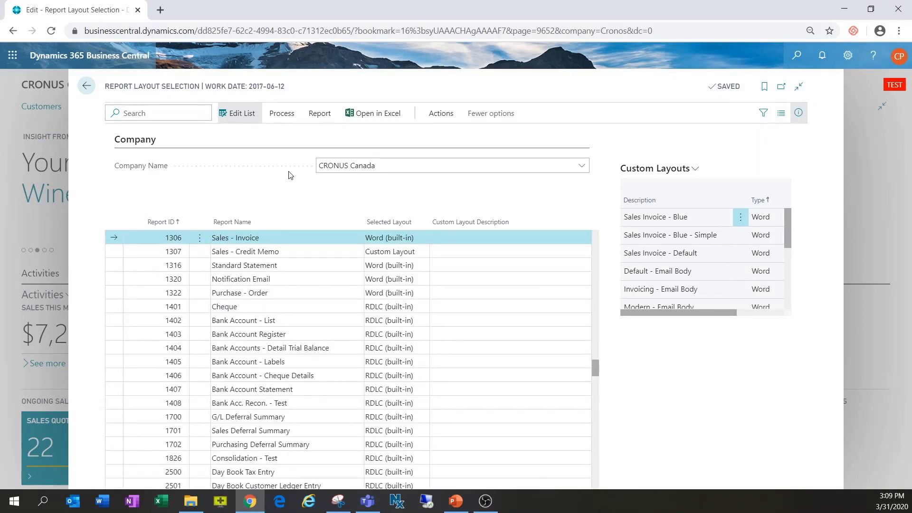
type("sales")
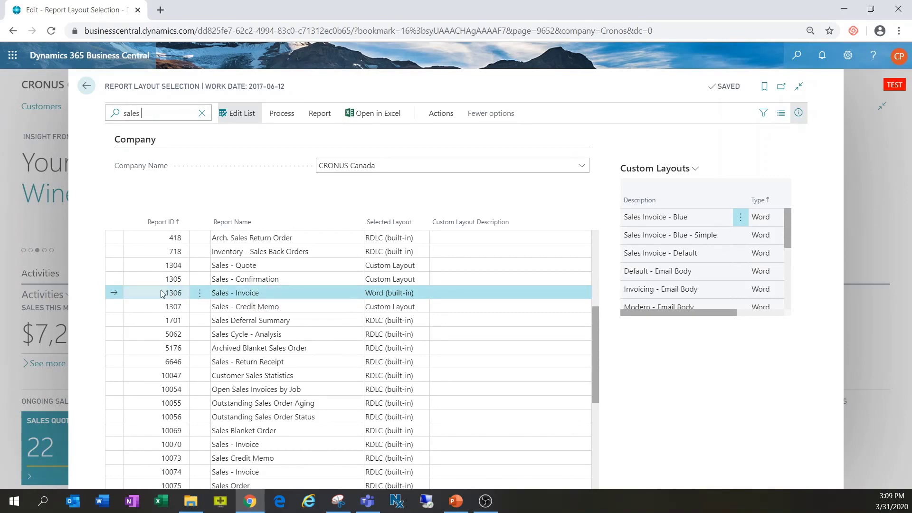
left_click(234, 297)
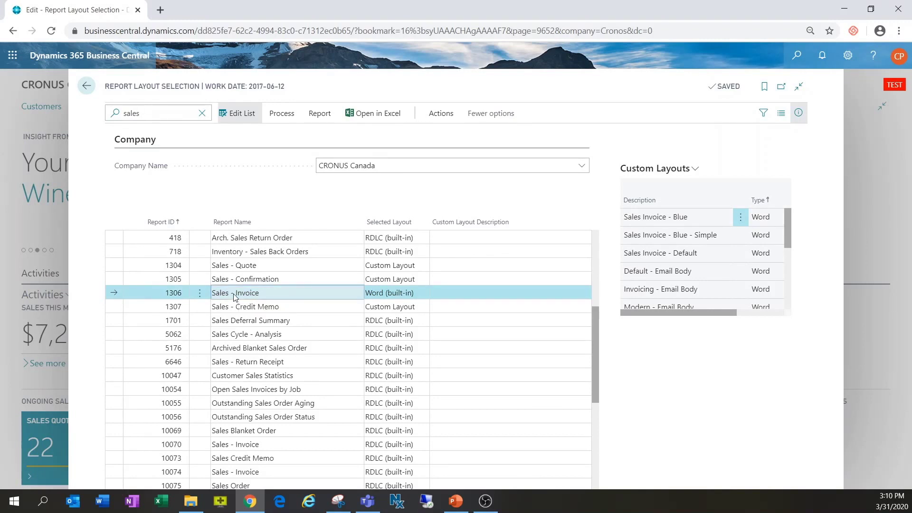
left_click(288, 118)
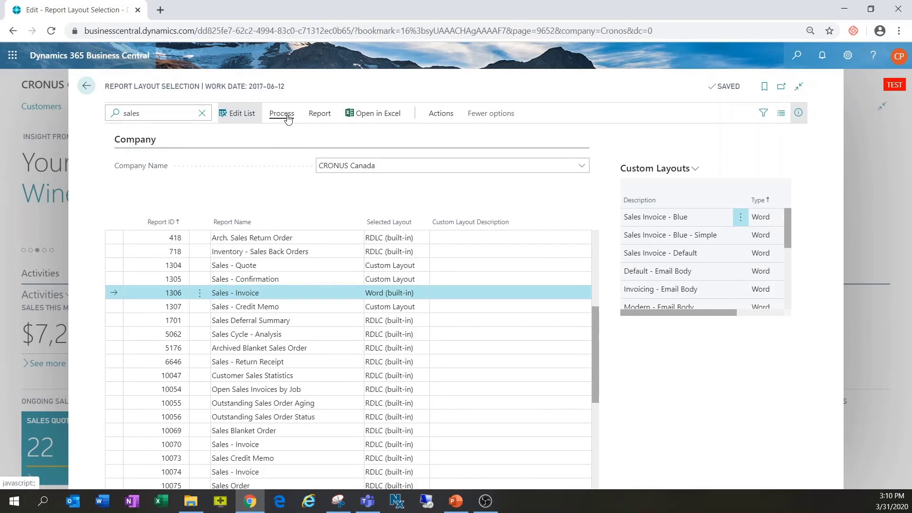
left_click(138, 138)
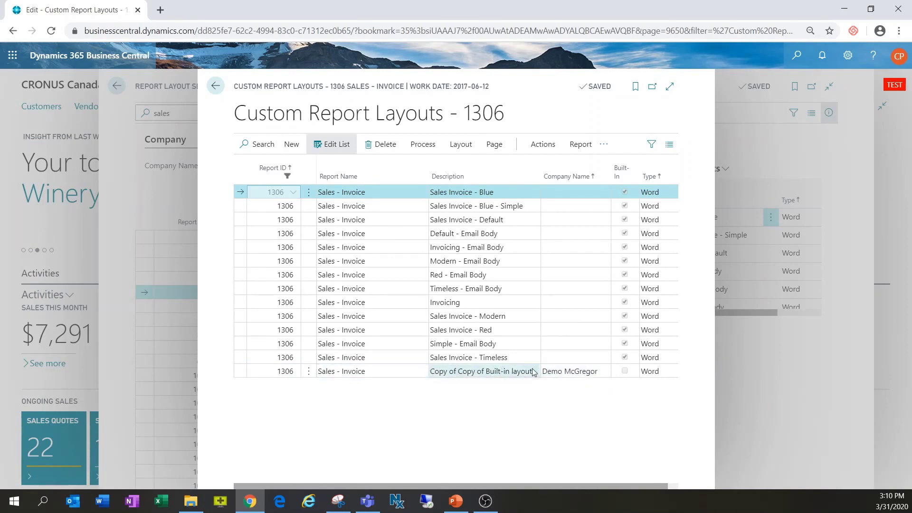
Step: Create a new custom layout for report 1306 Sales - Invoice with the Insert Word Layout option enabled
left_click(365, 195)
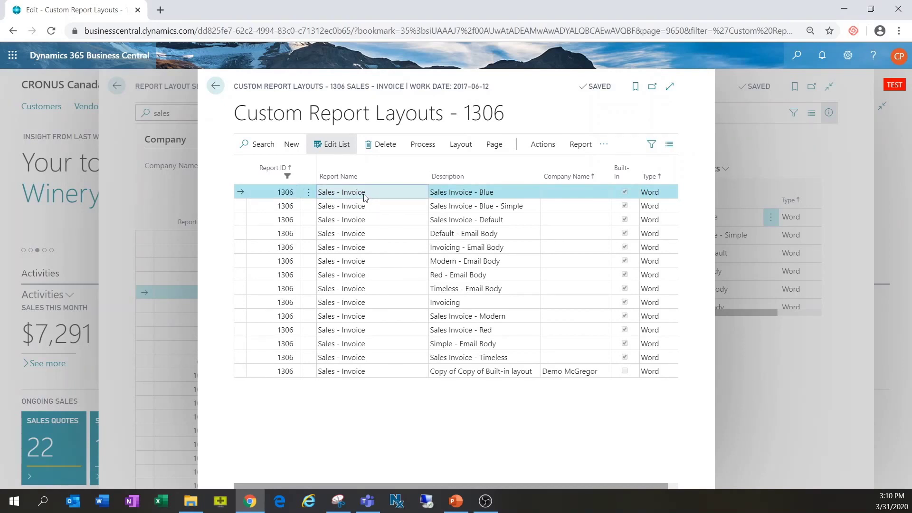
left_click(471, 191)
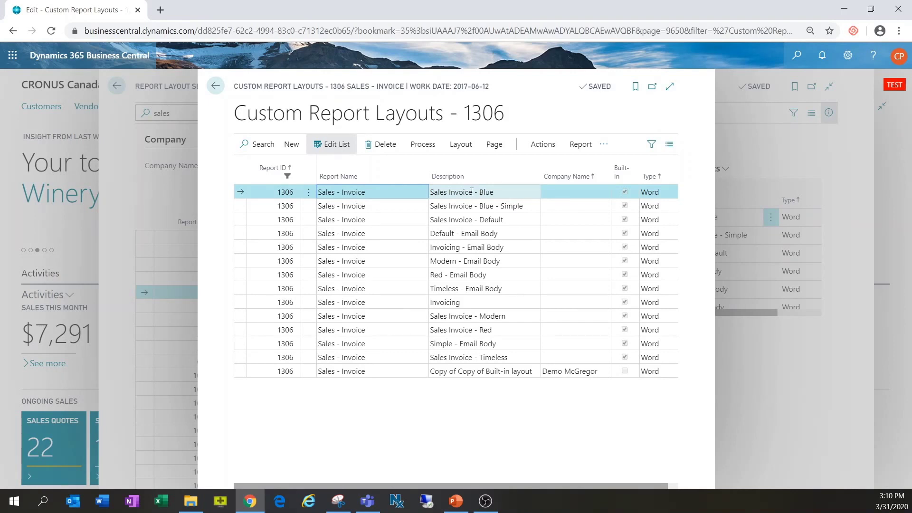
left_click(292, 145)
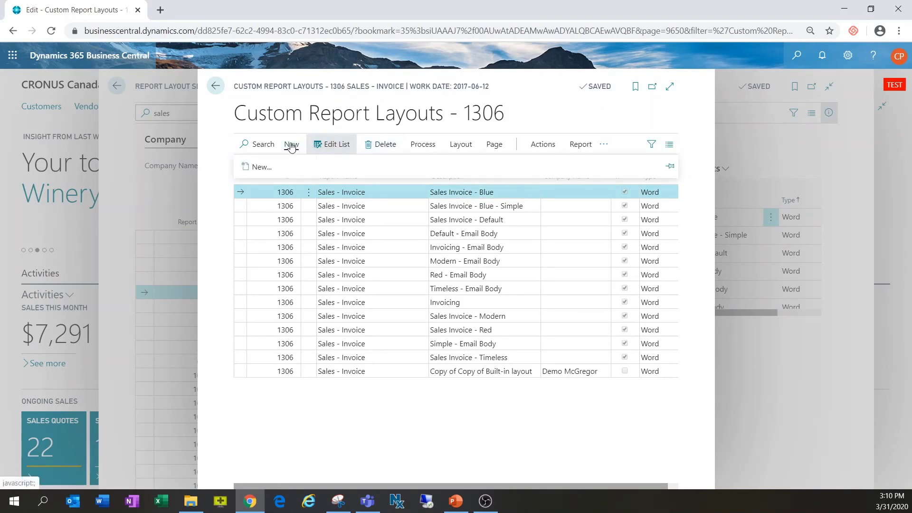
left_click(257, 168)
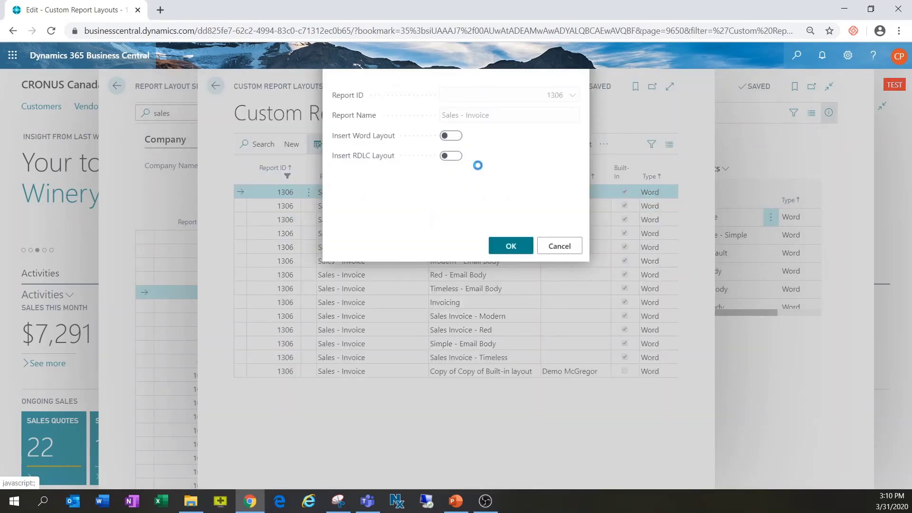
left_click(451, 158)
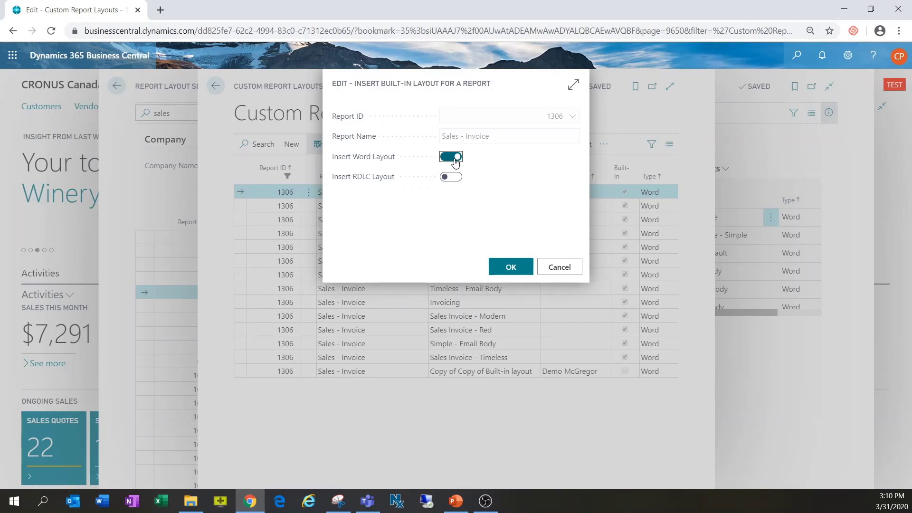
left_click(516, 268)
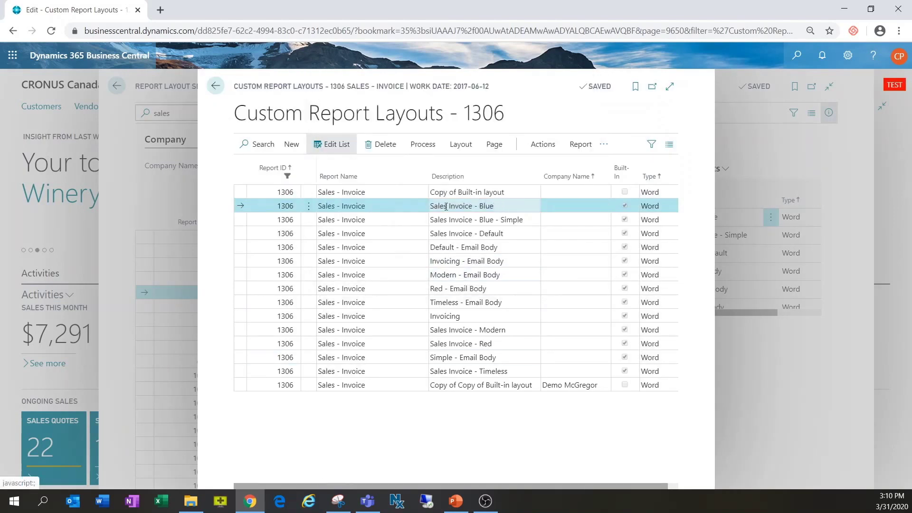
Step: Change the description of the new Copy of Built-in layout to "Demo Invoice"
left_click(503, 191)
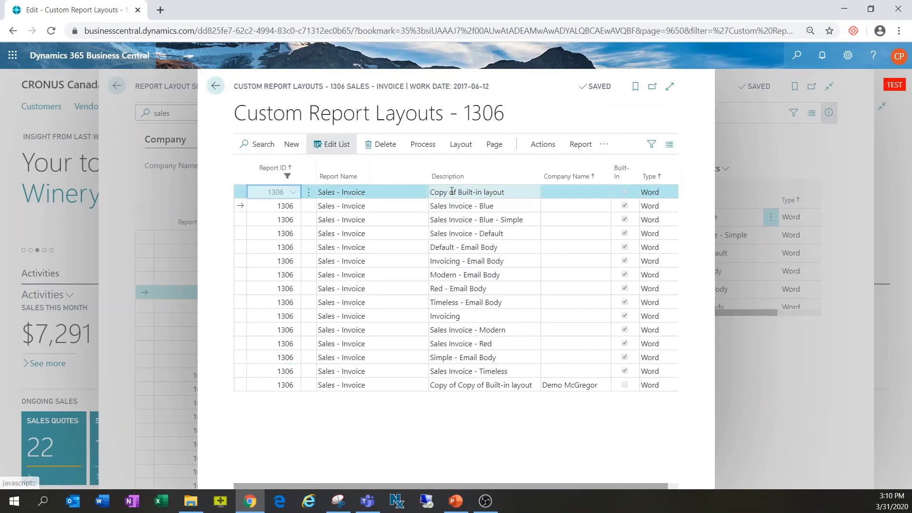
left_click(512, 192)
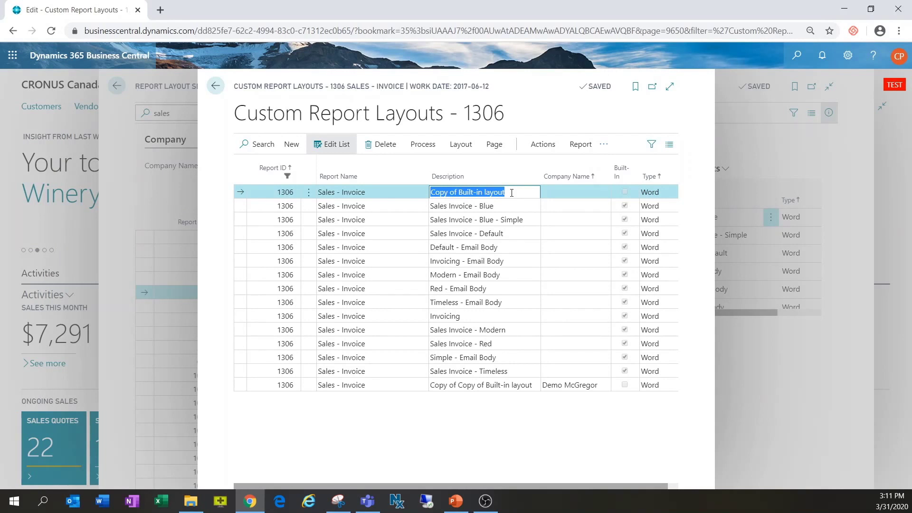
type("Demo")
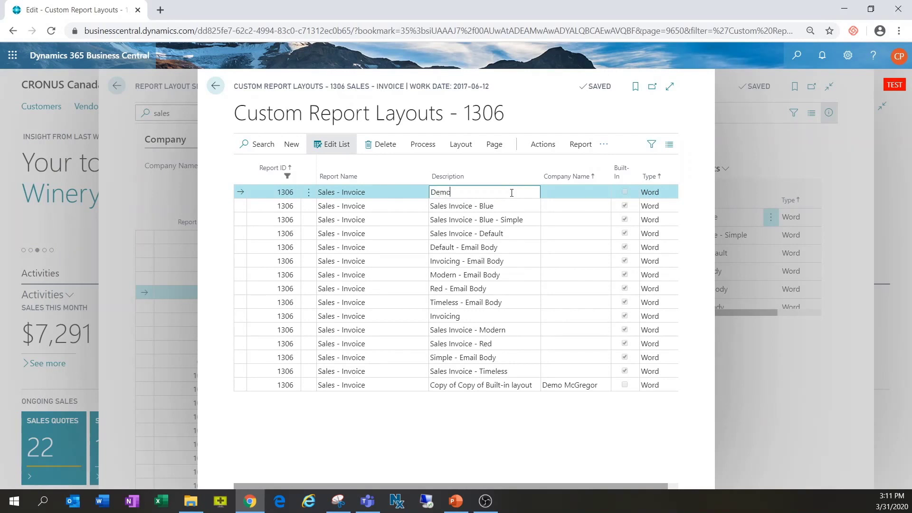
type(" Invoice")
left_click(396, 417)
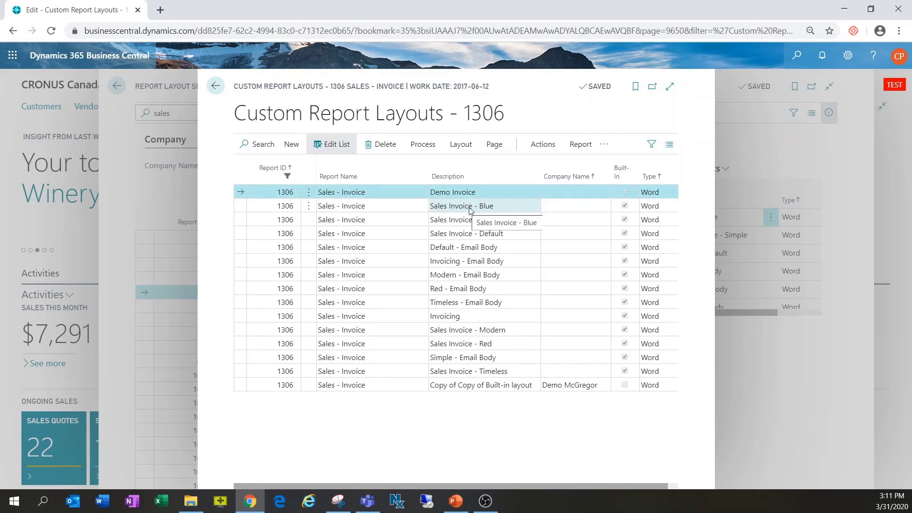
Step: Export the Demo Invoice layout and open the downloaded Default (8).docx file in Word
left_click(440, 190)
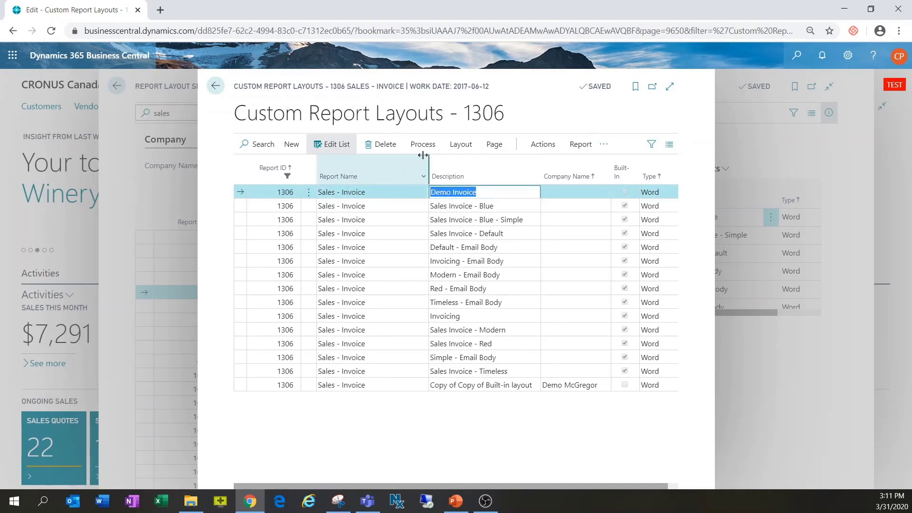
left_click(456, 146)
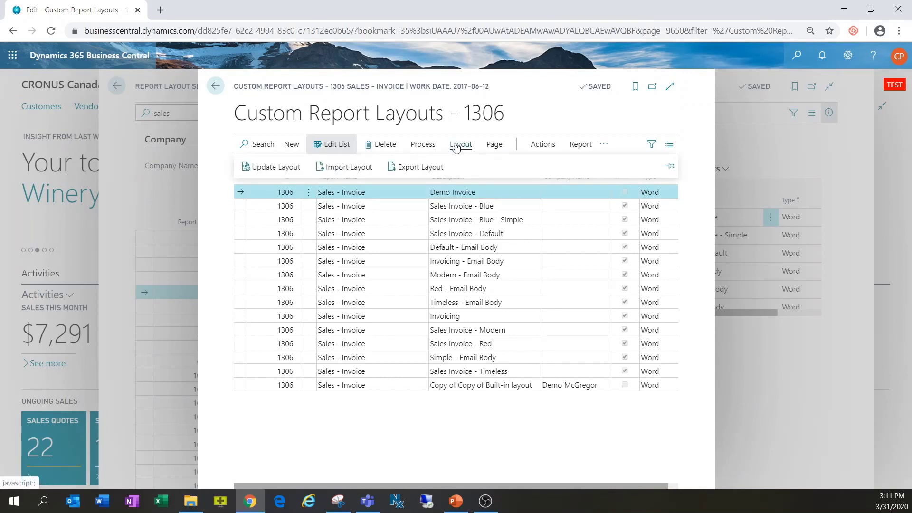
left_click(404, 172)
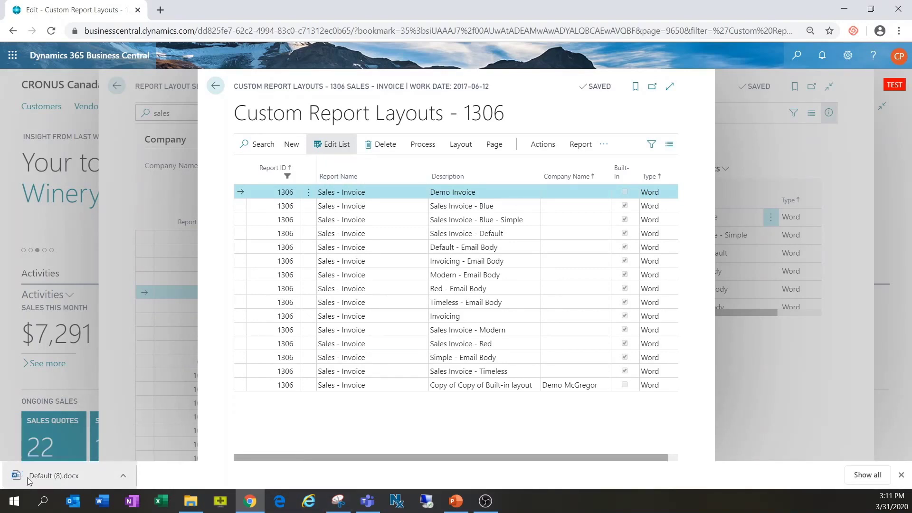
left_click(53, 477)
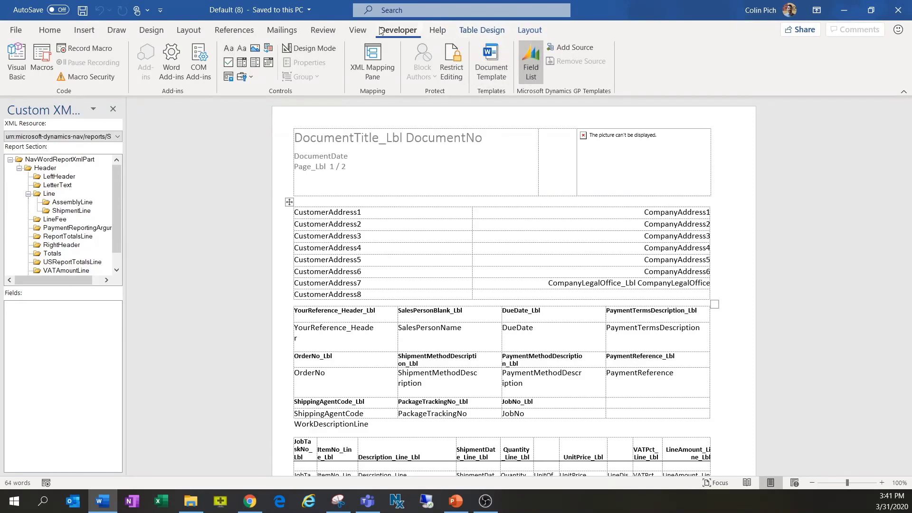
Step: Check in Word's ribbon customization options that the Developer tab is enabled, and accept the options
left_click(19, 30)
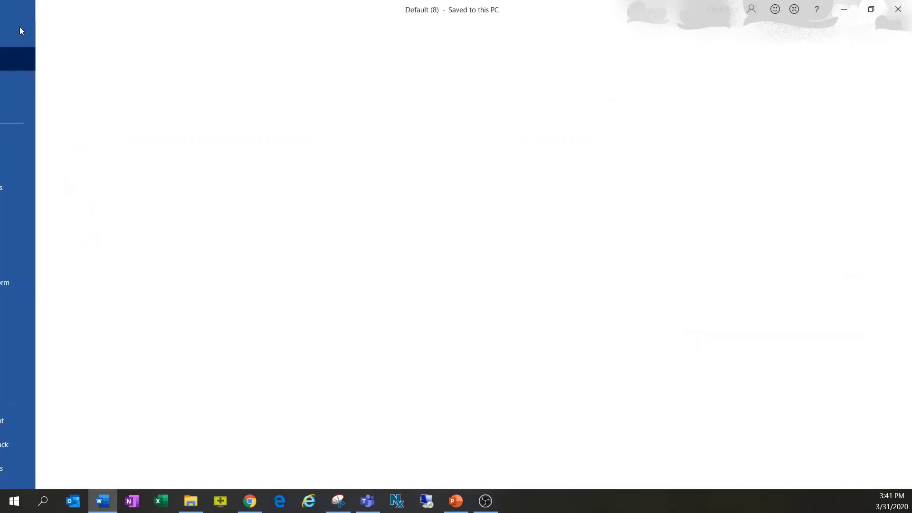
left_click(45, 476)
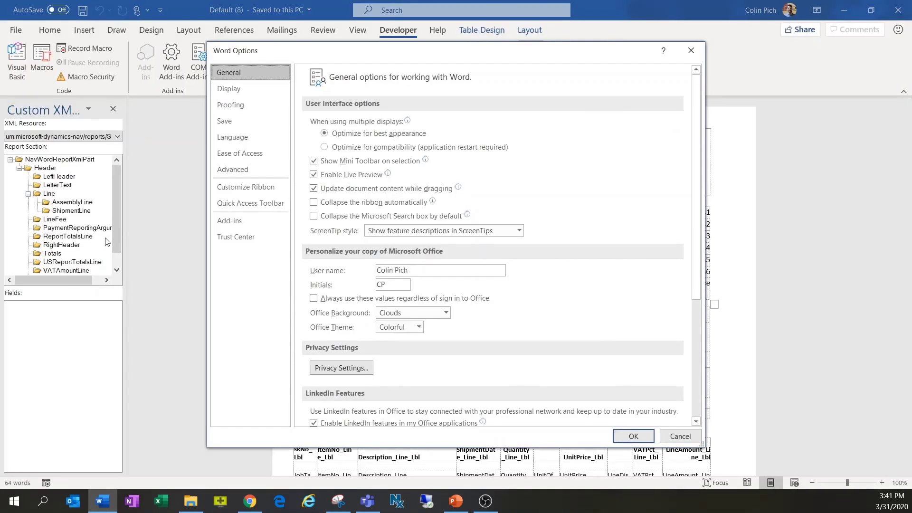
left_click(266, 189)
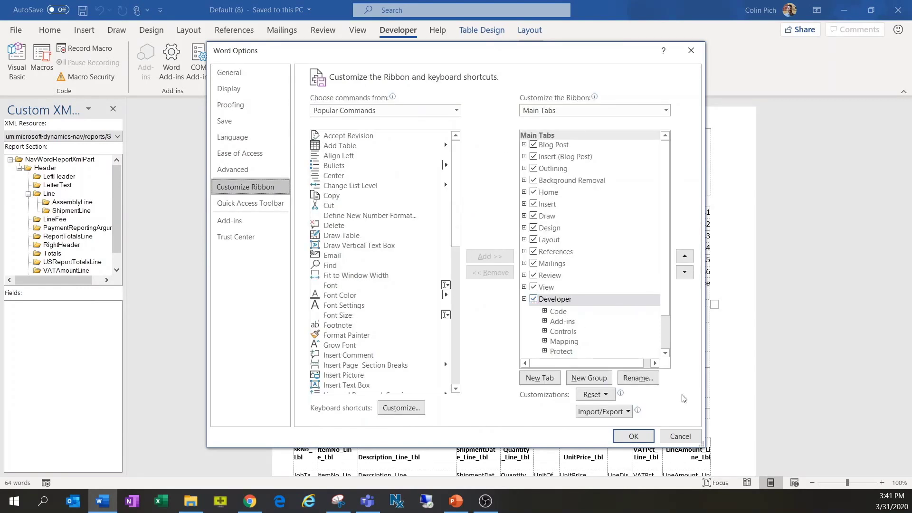
left_click(633, 436)
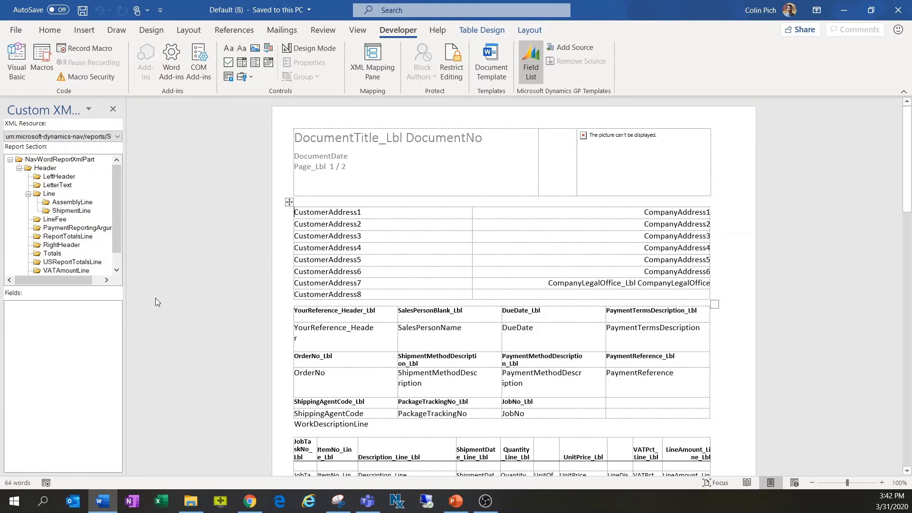
Step: Insert the CustomerPONumber field from the Header section into the empty table cell beside JobNo
left_click(46, 168)
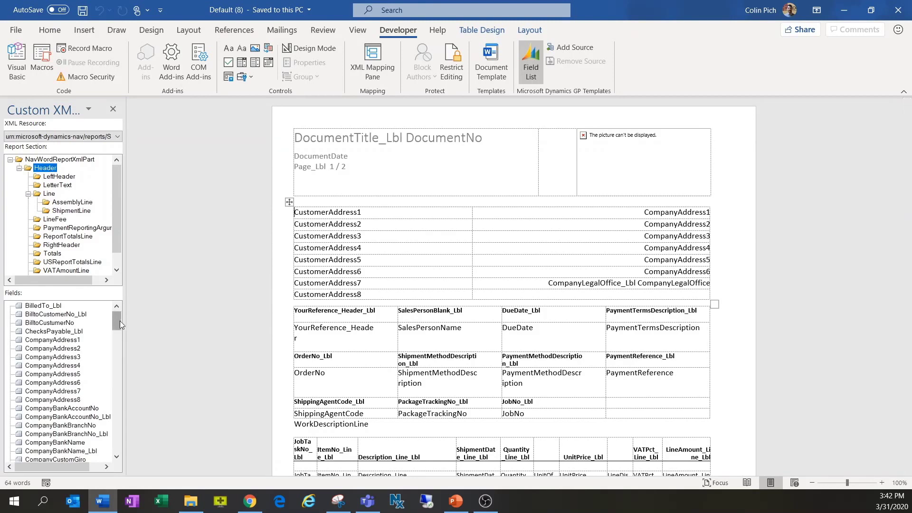
left_click_drag(116, 318, 111, 360)
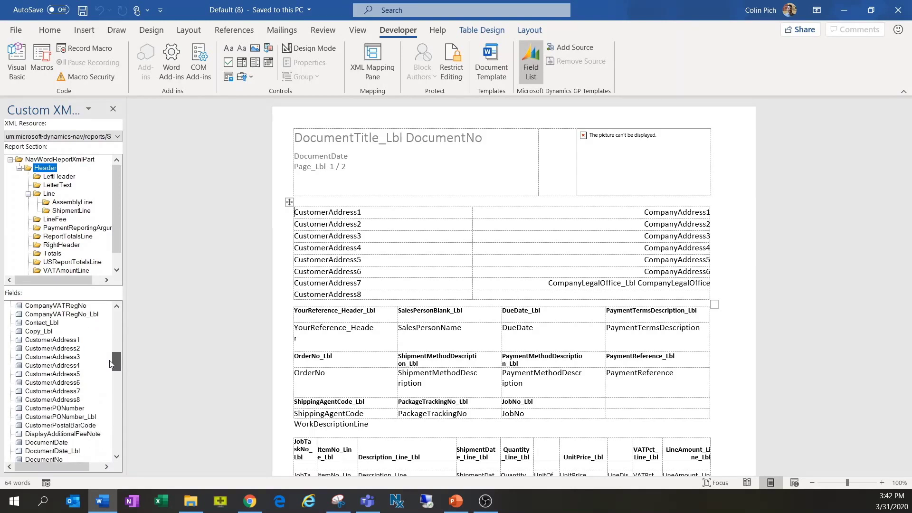
left_click(59, 409)
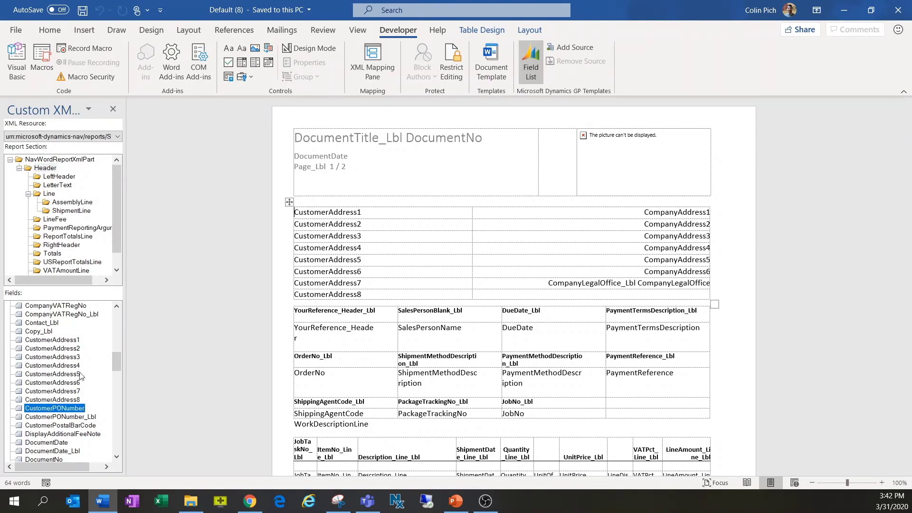
left_click_drag(58, 411, 627, 417)
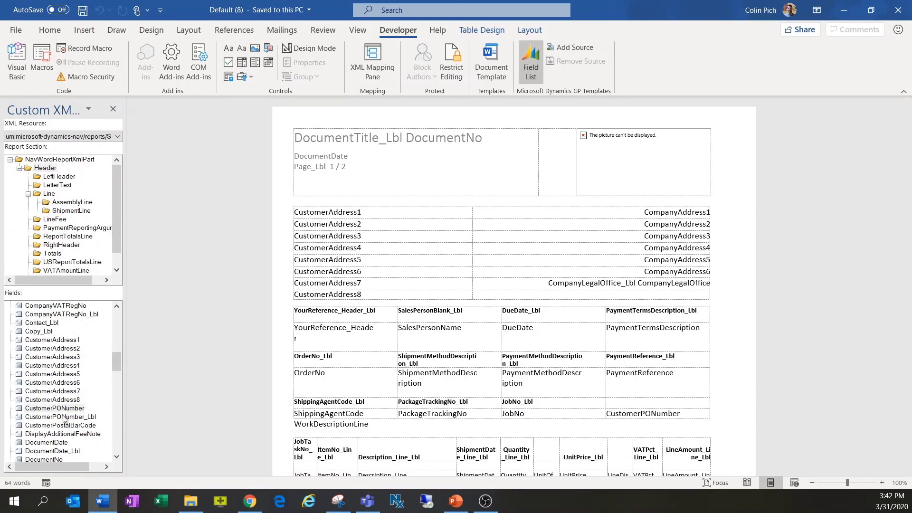
Step: Insert the CustomerPONumber_Lbl field into the empty cell above CustomerPONumber
left_click(64, 417)
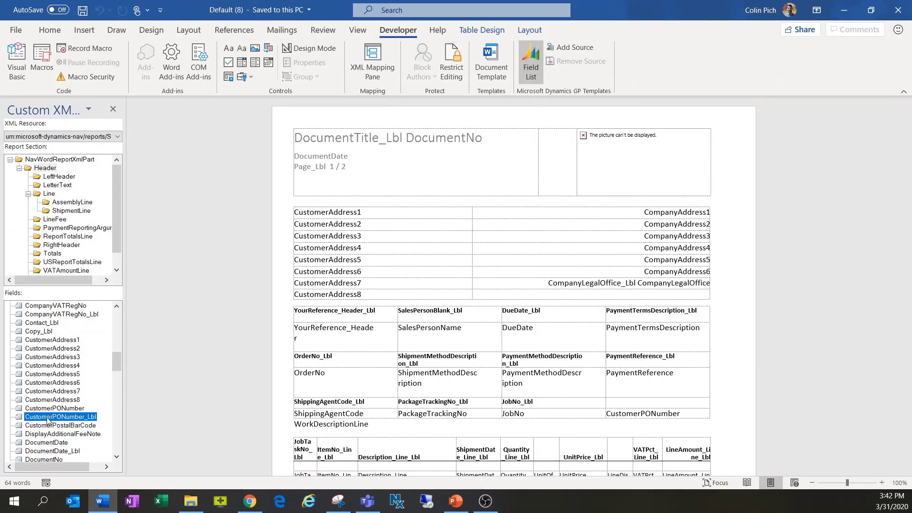
left_click(611, 406)
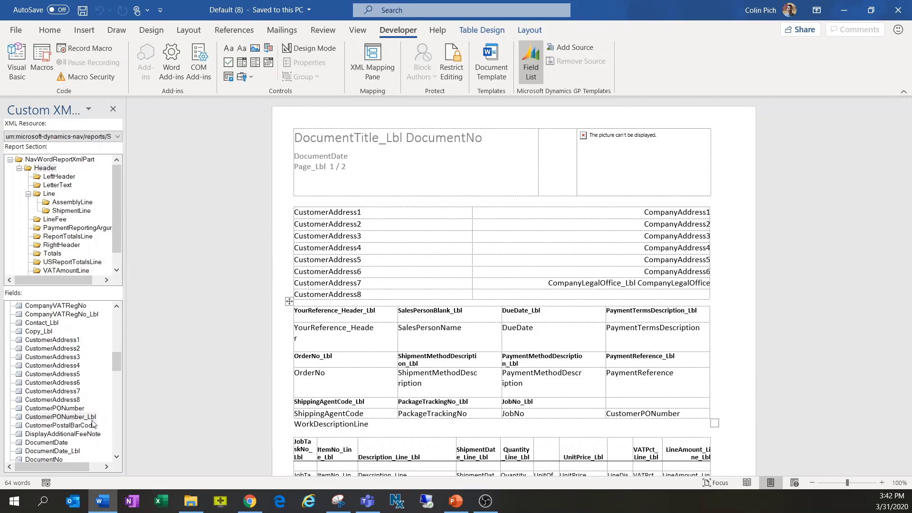
left_click_drag(78, 420, 647, 406)
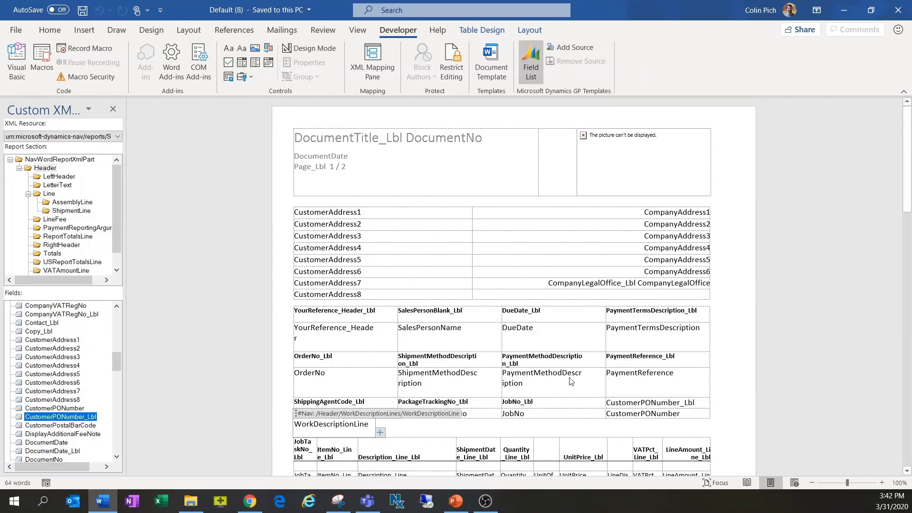
Step: Make the CustomerPONumber_Lbl label bold
left_click(651, 404)
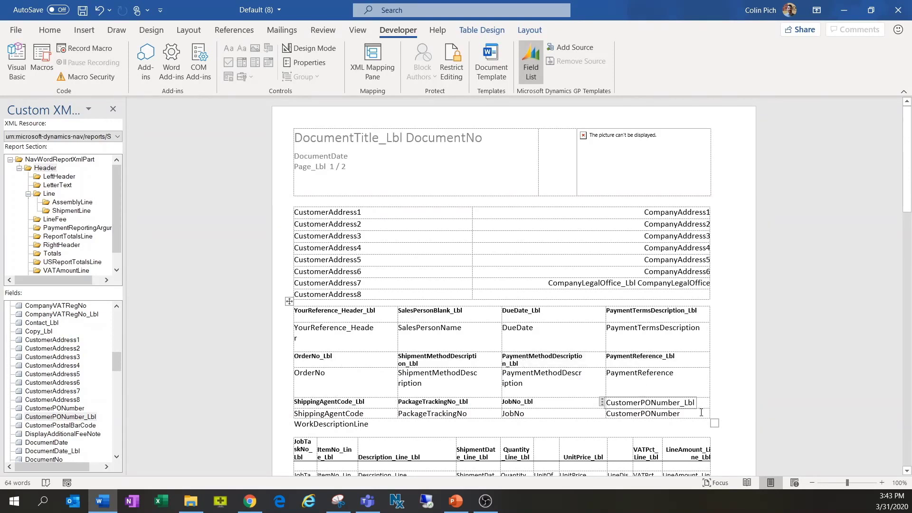
left_click(50, 30)
left_click(109, 76)
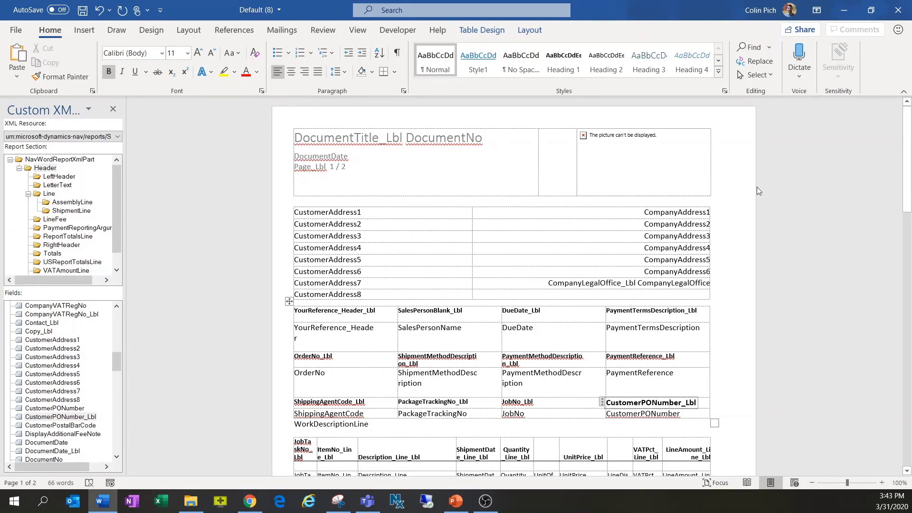
left_click(736, 217)
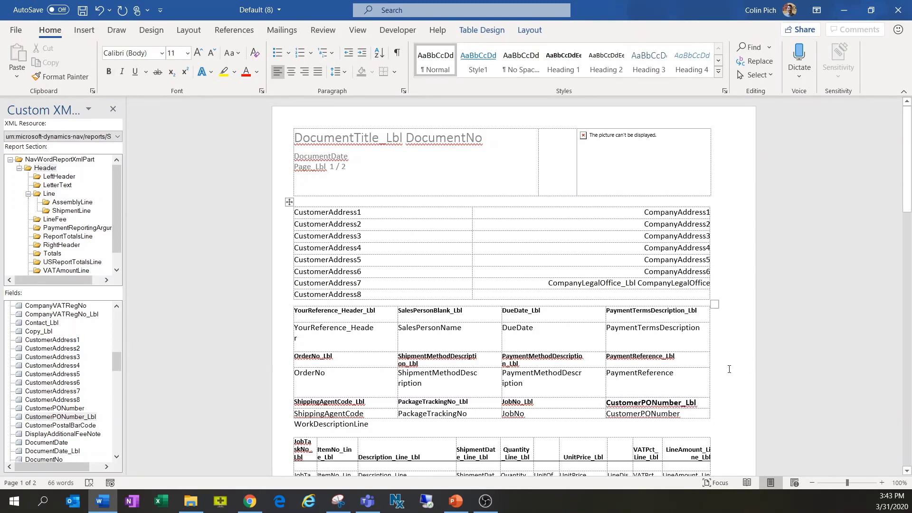
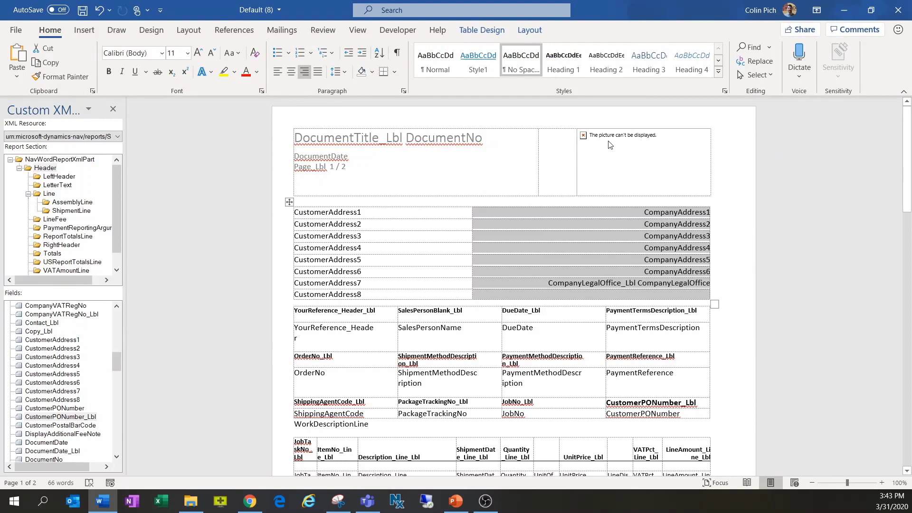
Step: Replace the CompanyPicture placeholder in the first page header with the image Business-Central-as-Business-Inbox-in-Outlook-2100x1200 from the Webinar Images folder
double_click(610, 145)
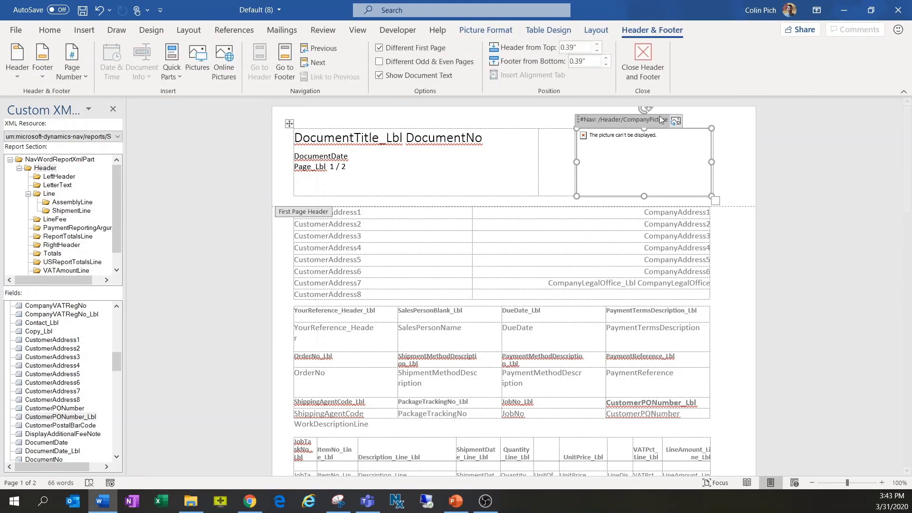
left_click(639, 122)
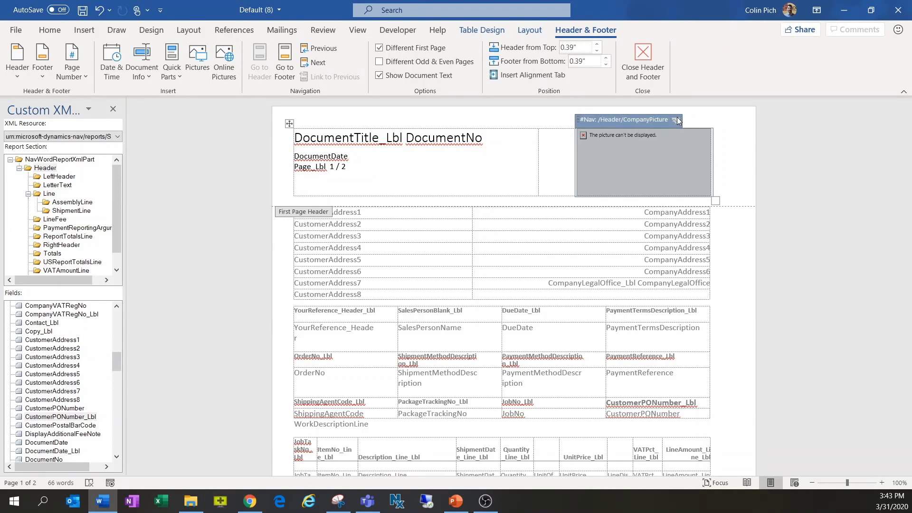
left_click(619, 142)
left_click(614, 124)
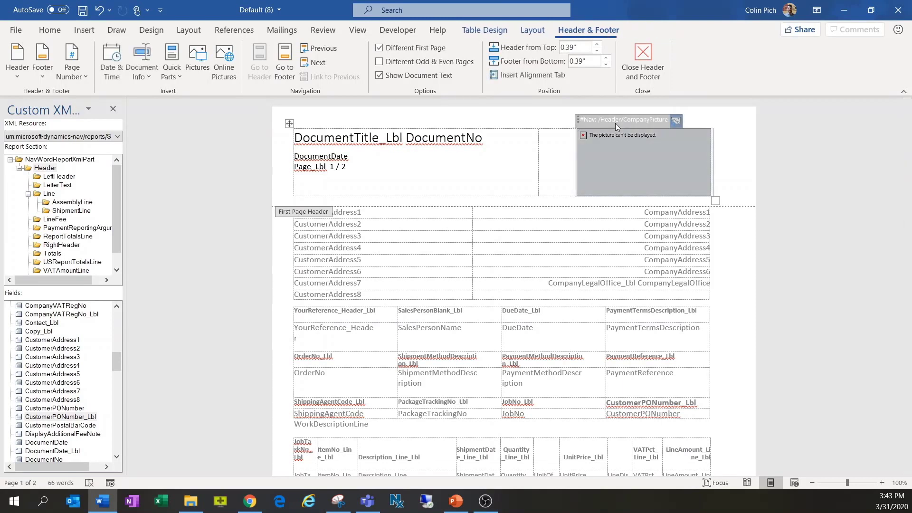
left_click(635, 150)
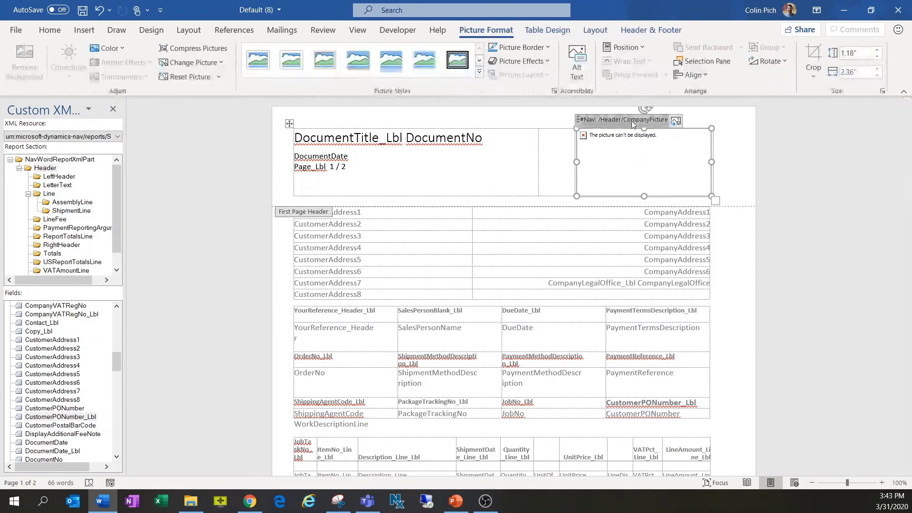
left_click(684, 121)
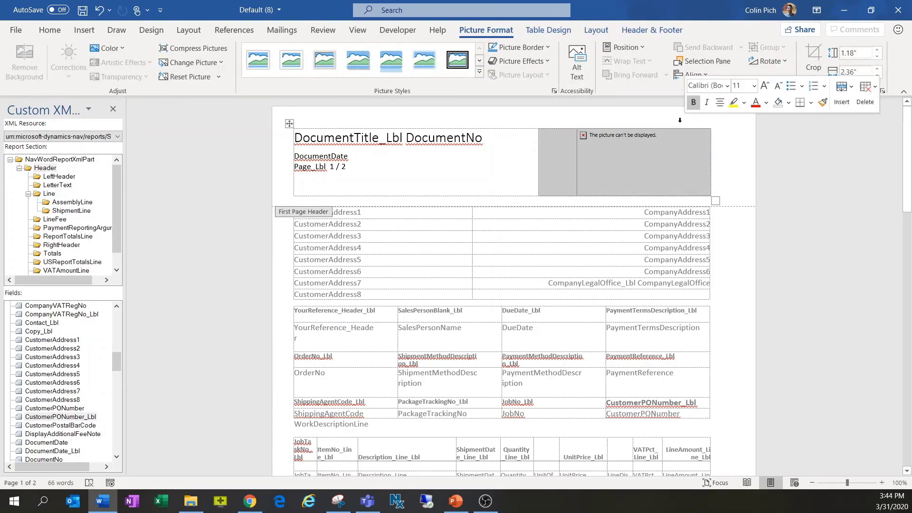
left_click(679, 120)
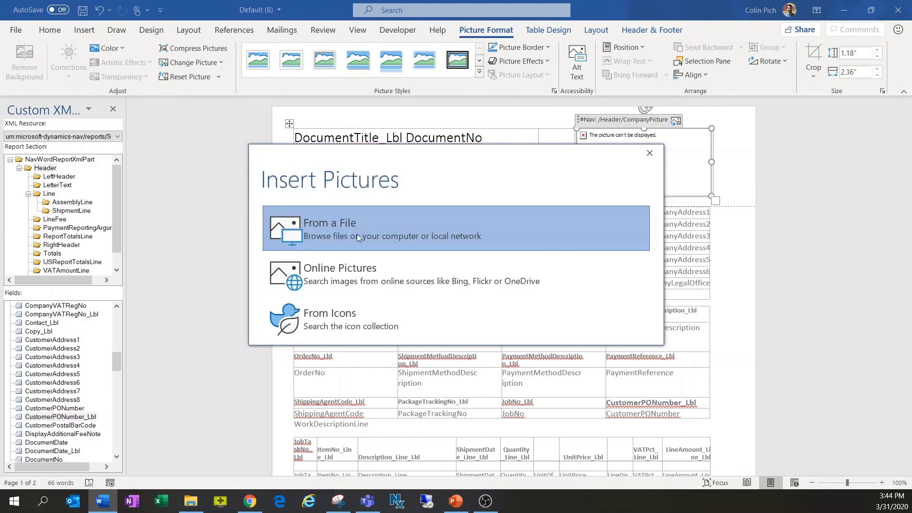
left_click(307, 231)
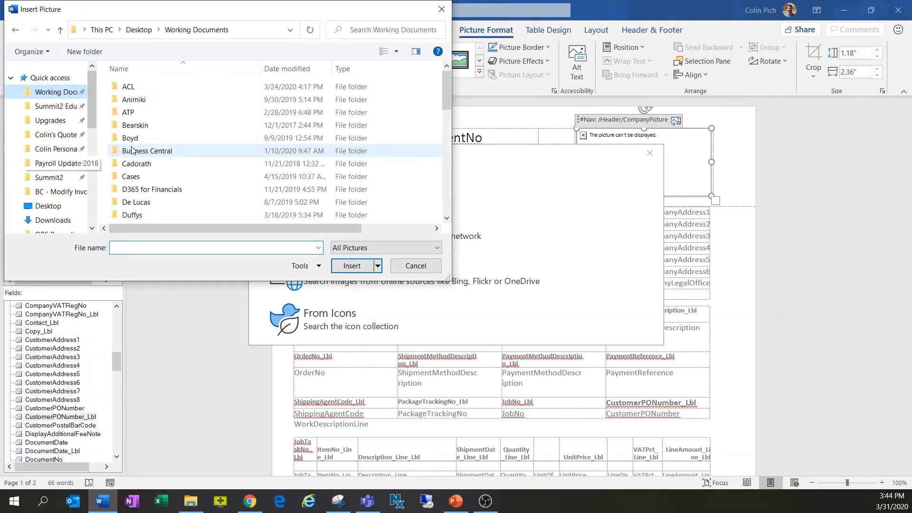
scroll(132, 151, "down", 7)
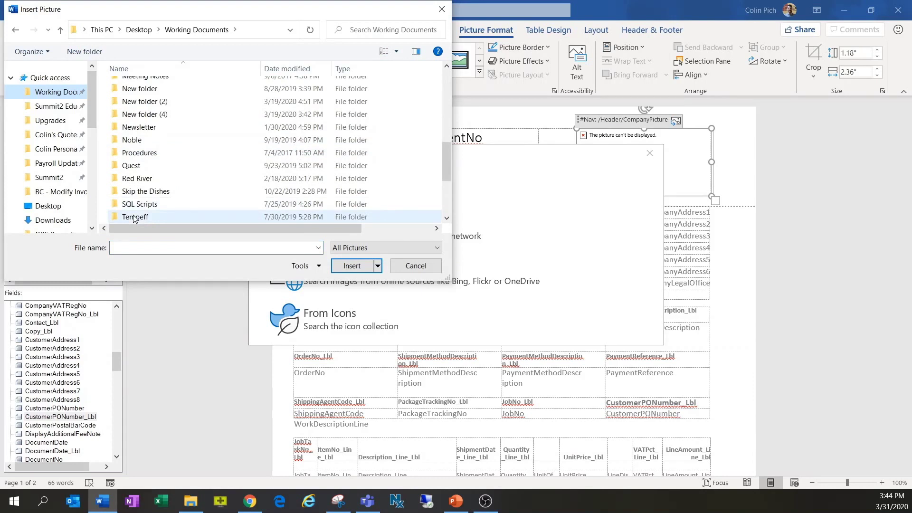
scroll(134, 218, "down", 2)
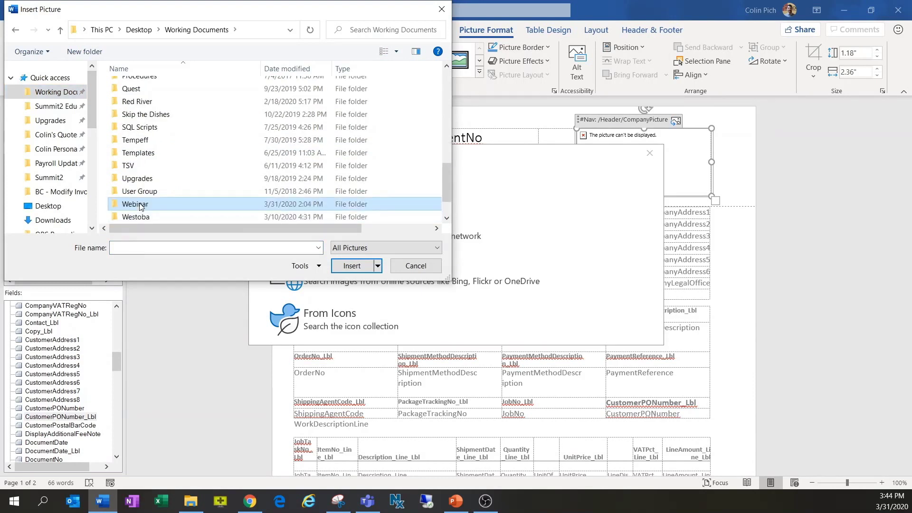
double_click(135, 204)
double_click(144, 91)
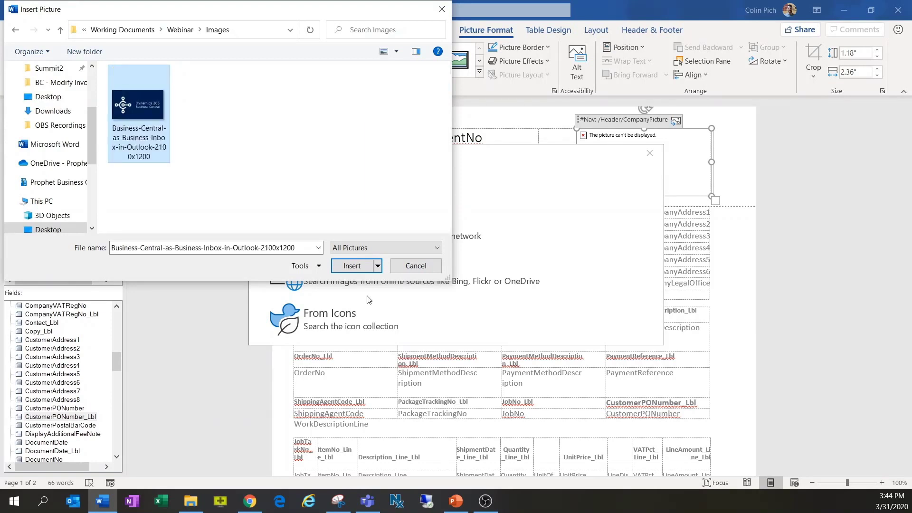
key("Return")
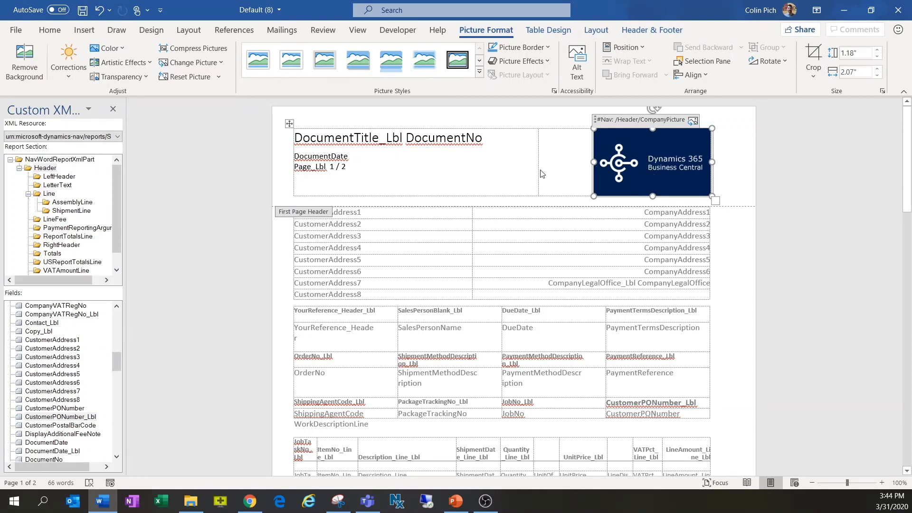
Step: Remove the CompanyPicture content control from the header logo, keeping the picture itself
left_click(645, 168)
right_click(644, 167)
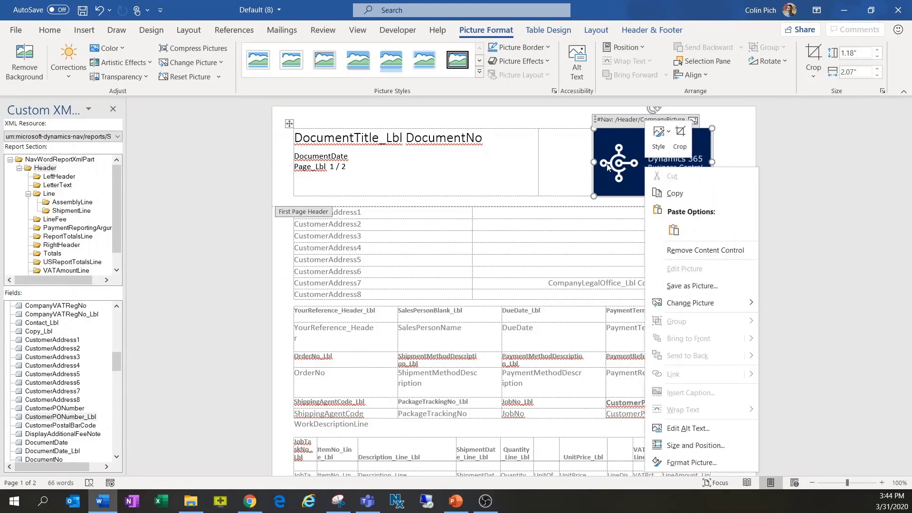
left_click(704, 253)
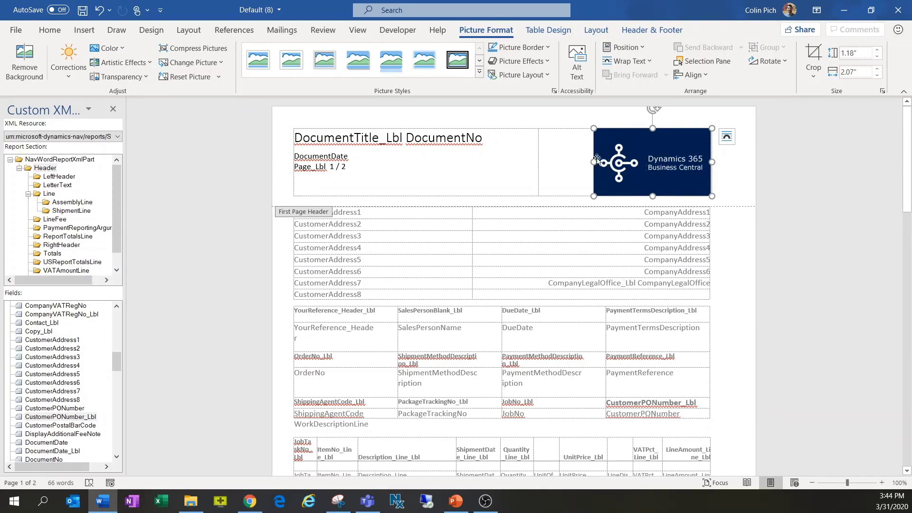
Step: Widen the header logo to about 2.42 inches by stretching its left side
left_click(576, 168)
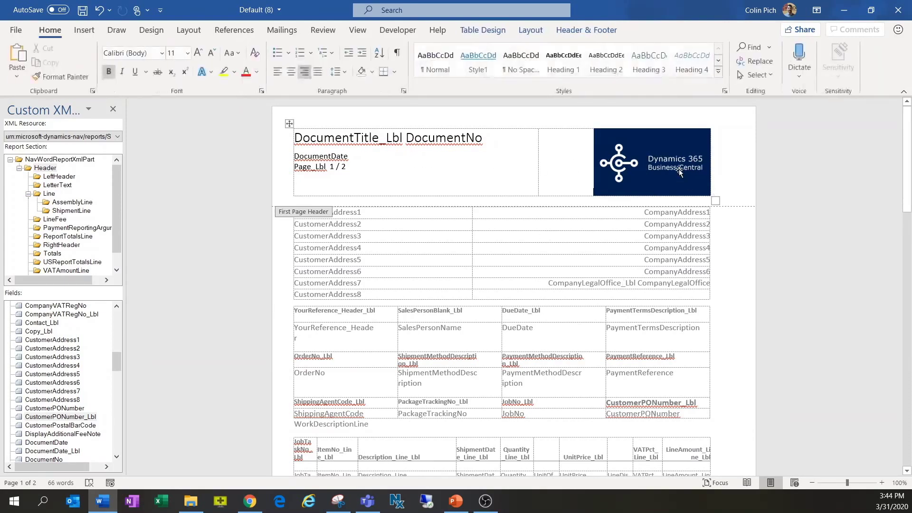
left_click(635, 165)
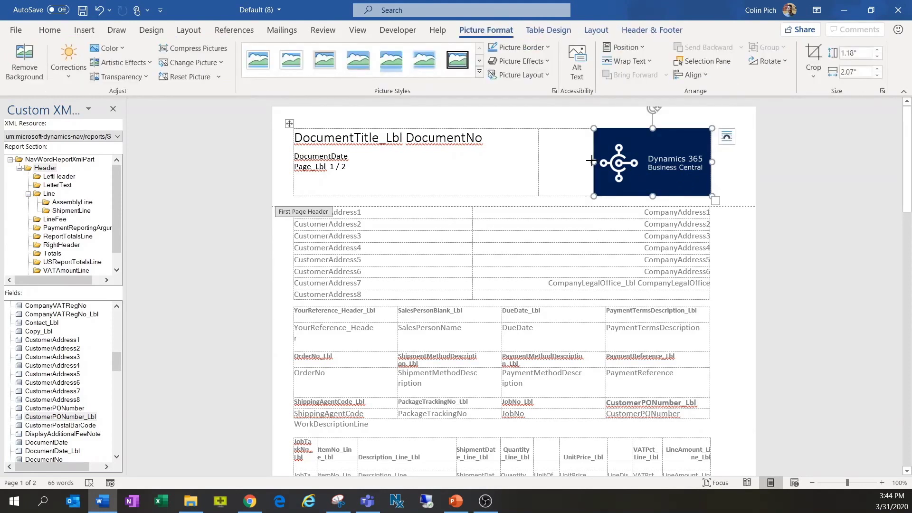
left_click_drag(573, 160, 574, 162)
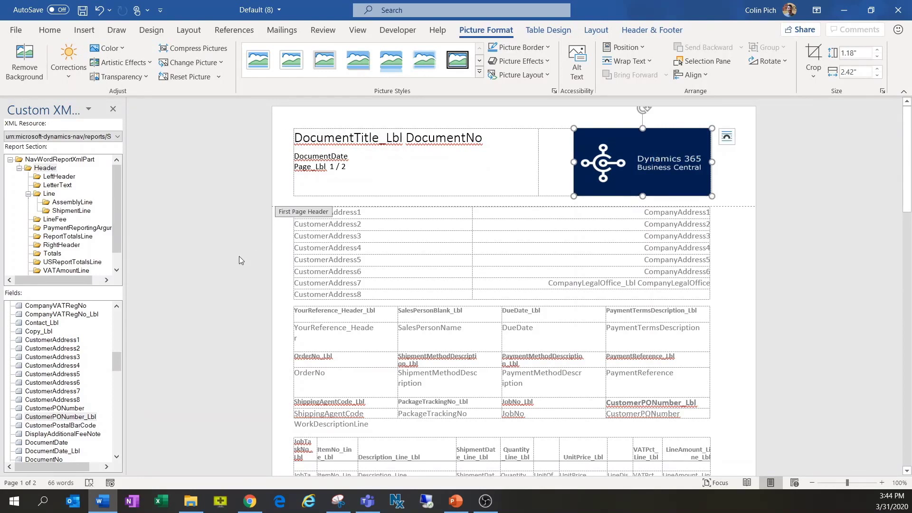
Step: Add the text "GST#" below the page number in the first page header, leaving a blank line between them
left_click(321, 189)
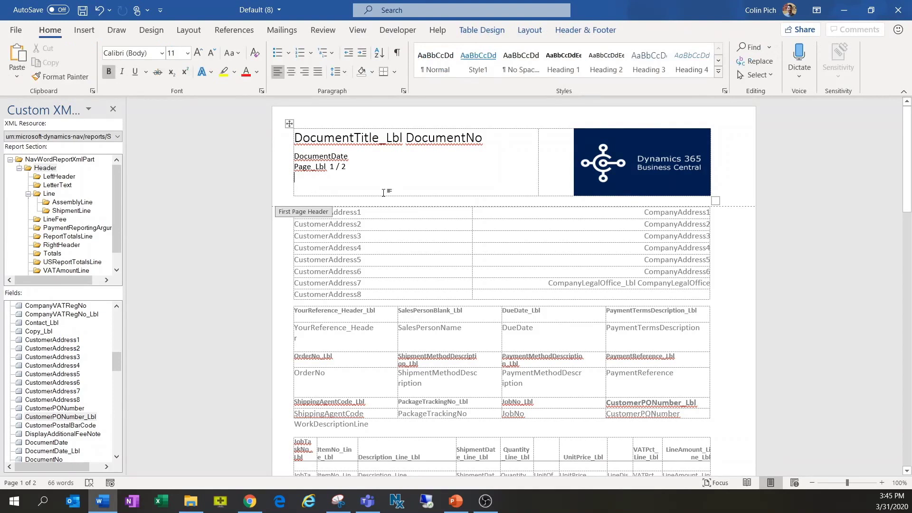
key("ctrl+z")
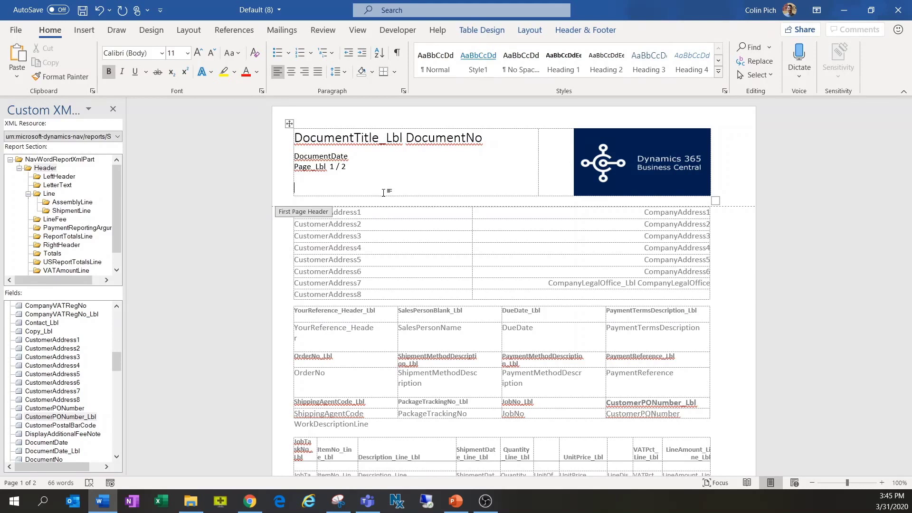
type("GST#")
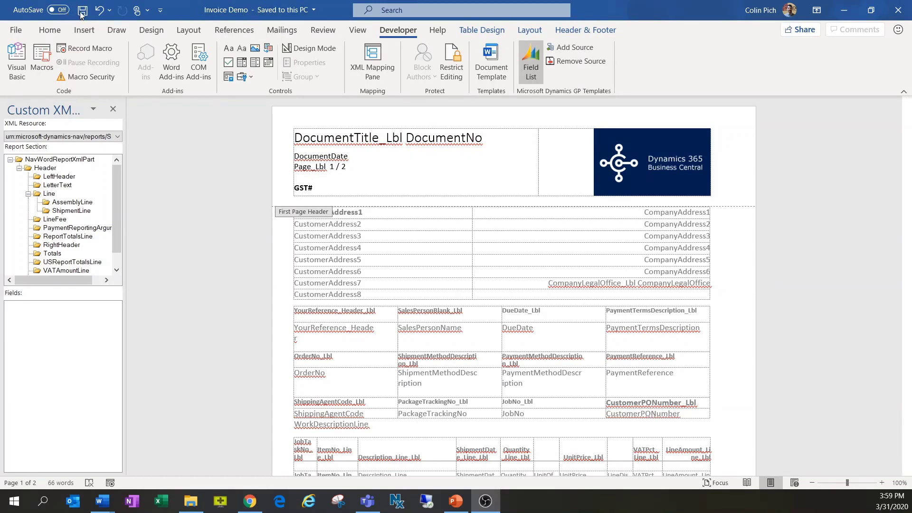
Step: Close the Word layout, switch to Business Central in Chrome, and start a layout import for the Demo Invoice custom layout
left_click(897, 10)
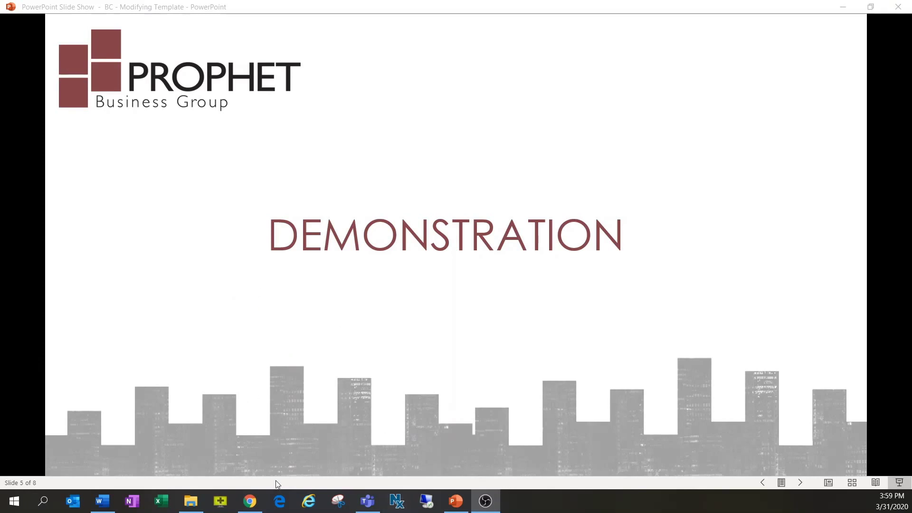
left_click(248, 505)
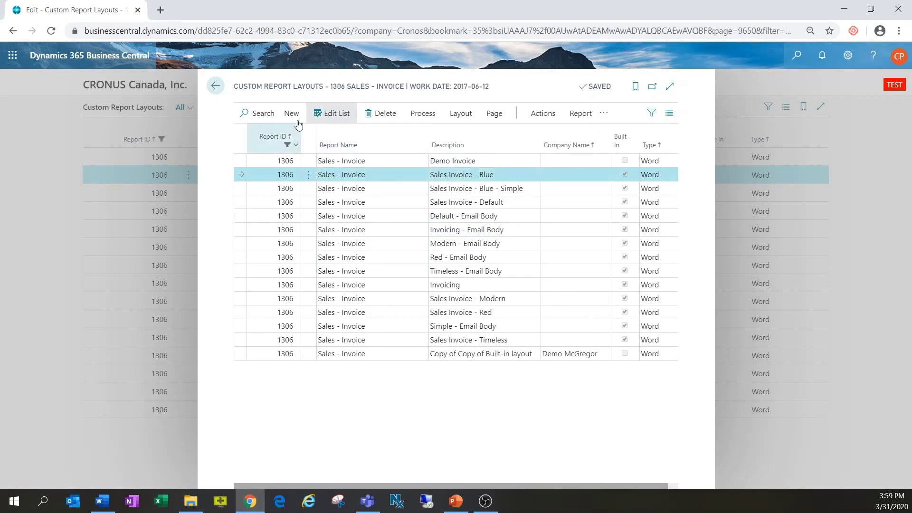
left_click(446, 162)
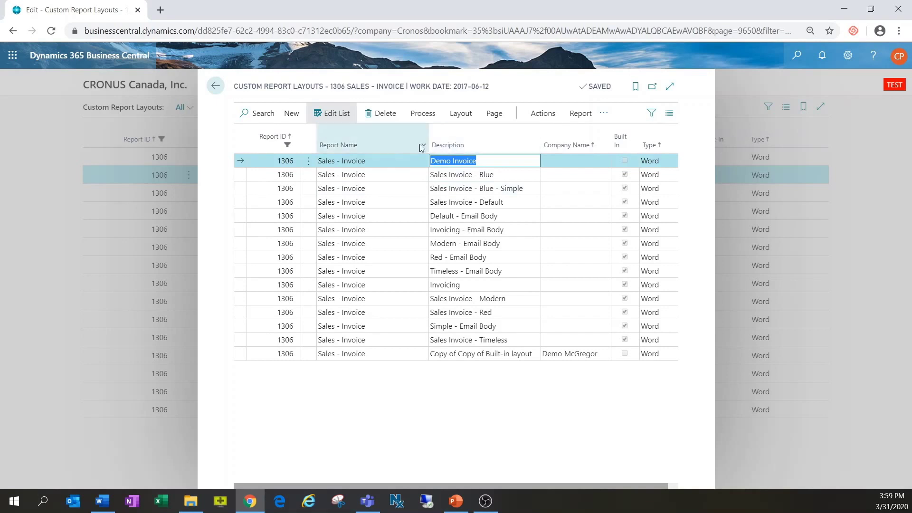
left_click(460, 115)
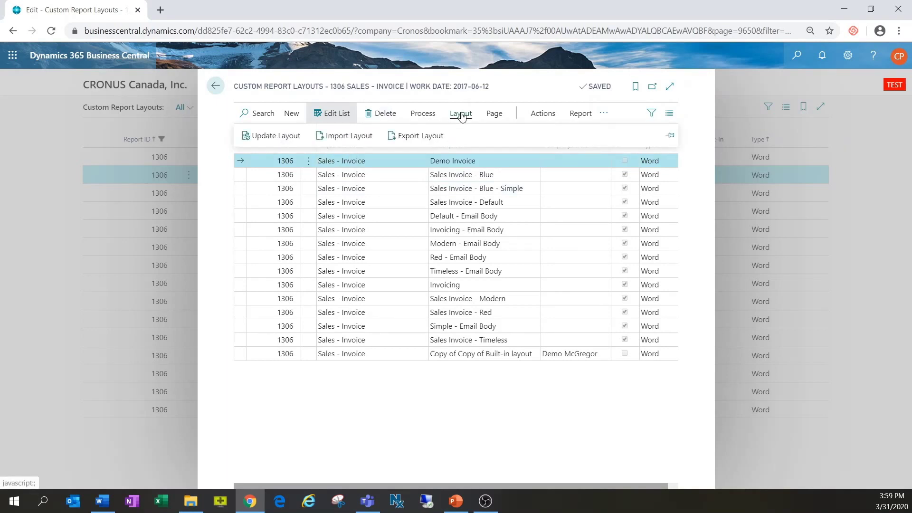
left_click(335, 135)
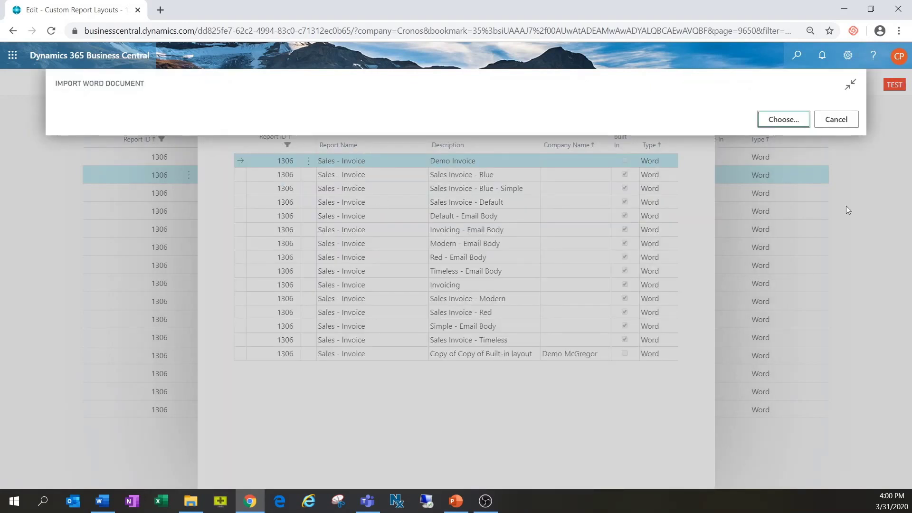
Step: Import the Invoice Demo document from the Webinar folder in Working Documents as the Demo Invoice layout
left_click(783, 123)
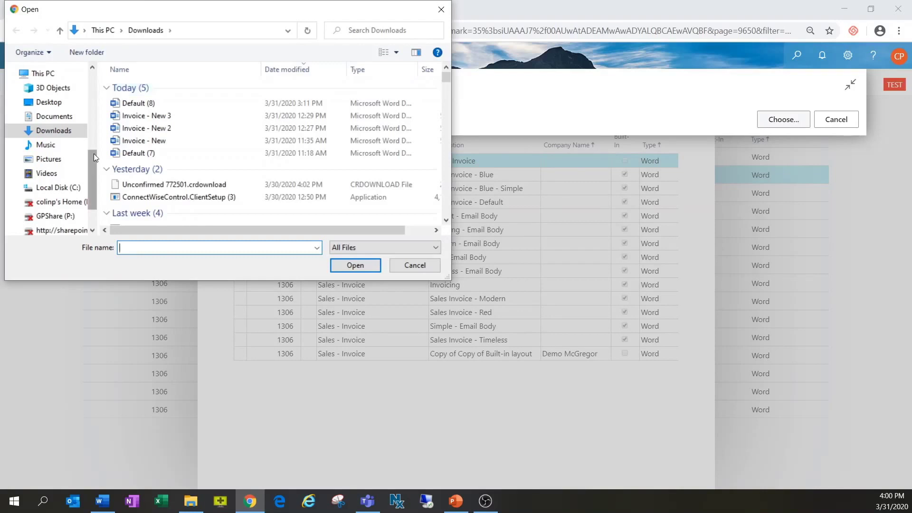
scroll(91, 159, "up", 5)
left_click(56, 92)
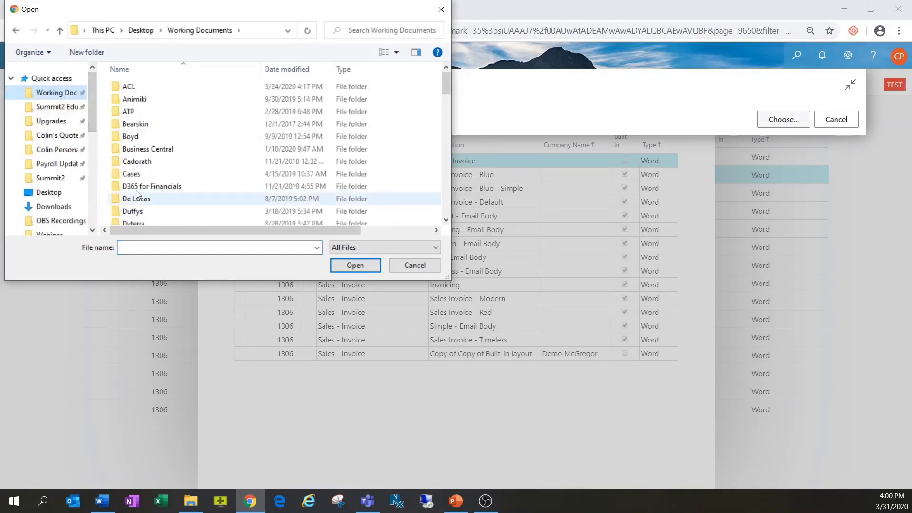
scroll(146, 206, "down", 4)
scroll(144, 212, "down", 3)
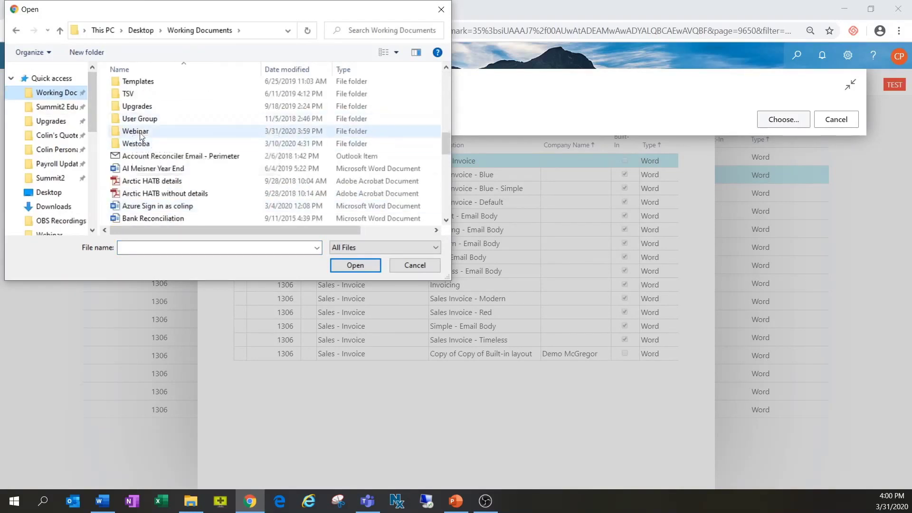
left_click(141, 132)
double_click(142, 132)
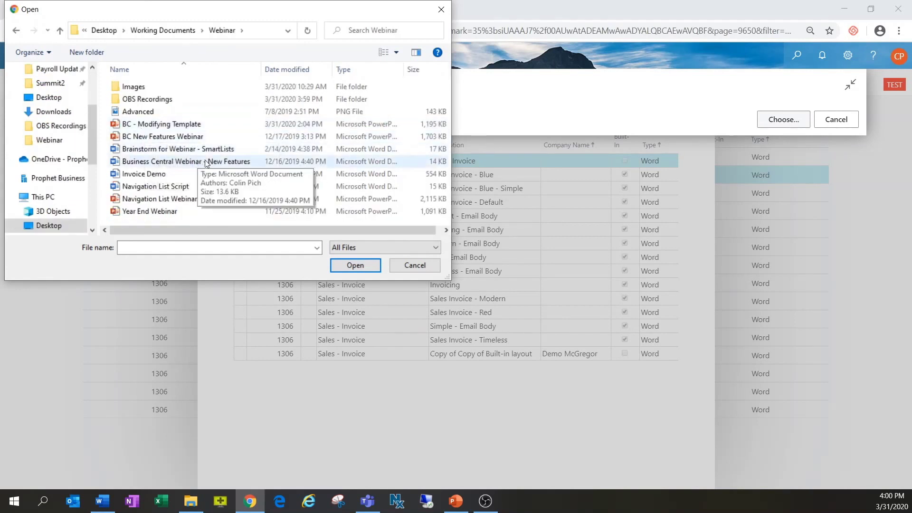
left_click(123, 173)
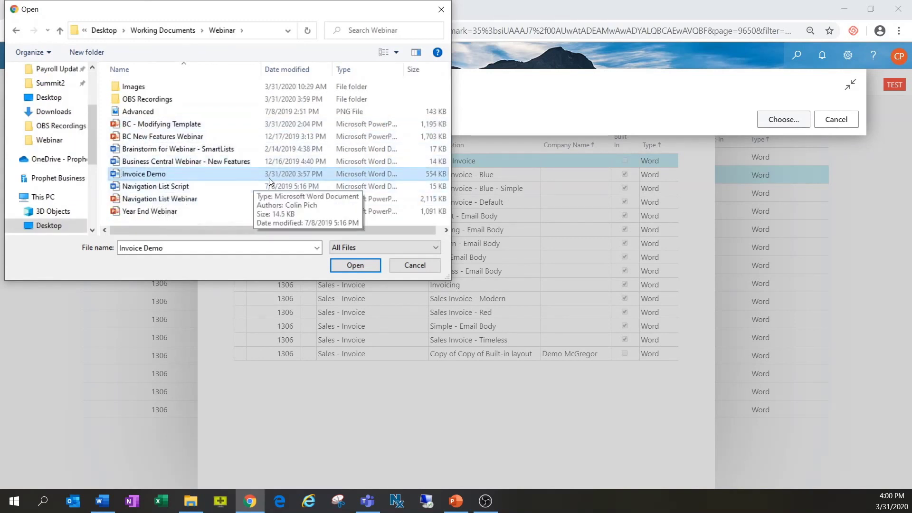
left_click(341, 265)
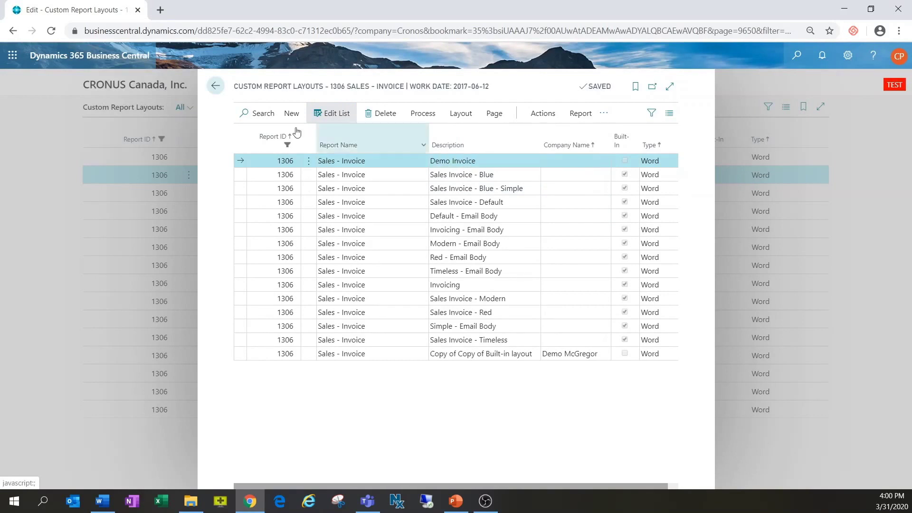
Step: Leave the 1306 custom layouts list, search for "report lay" and open the Report Layout Selection page
left_click(216, 89)
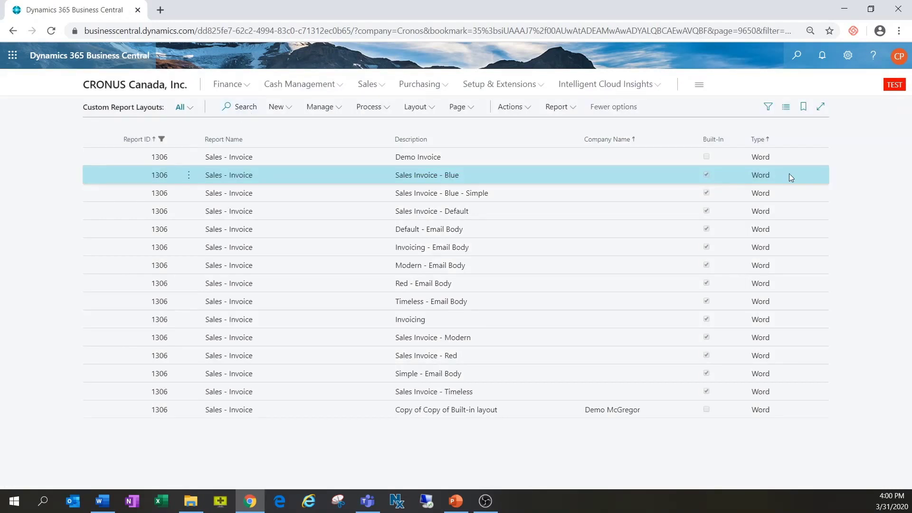
left_click(797, 56)
type("re")
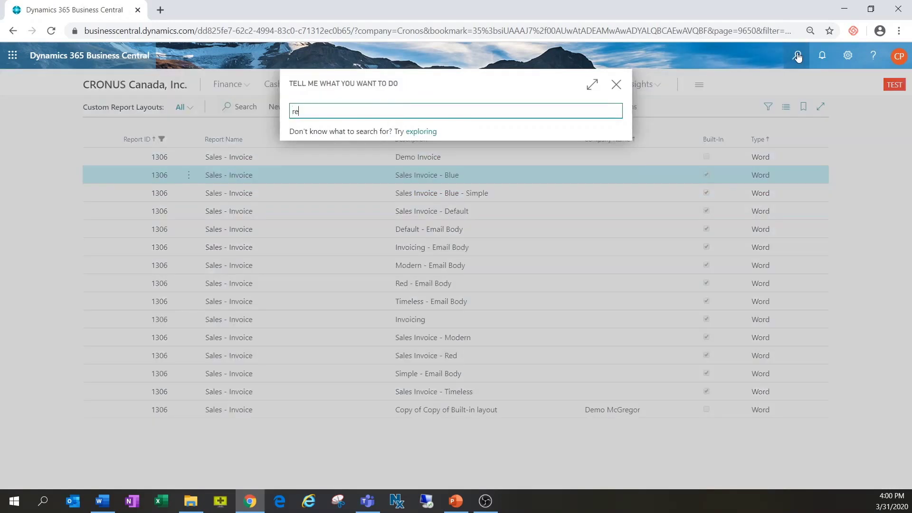
type("port lay")
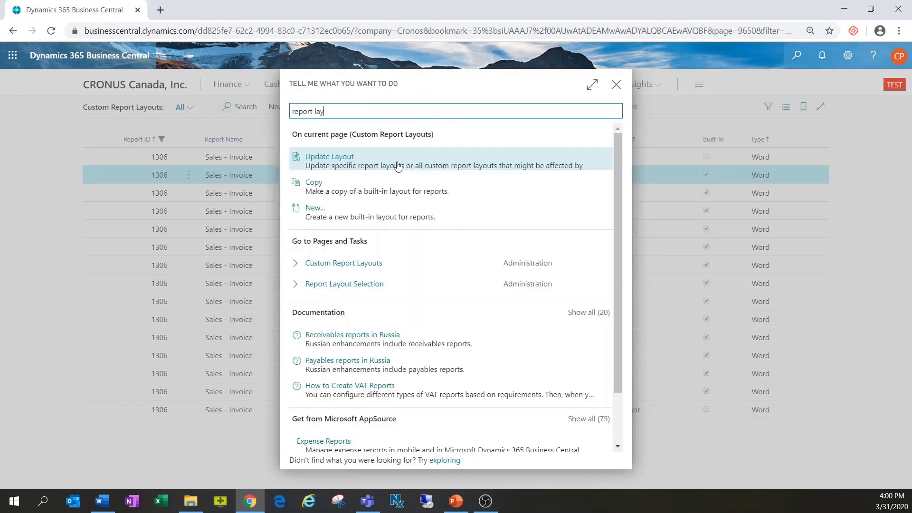
left_click(339, 284)
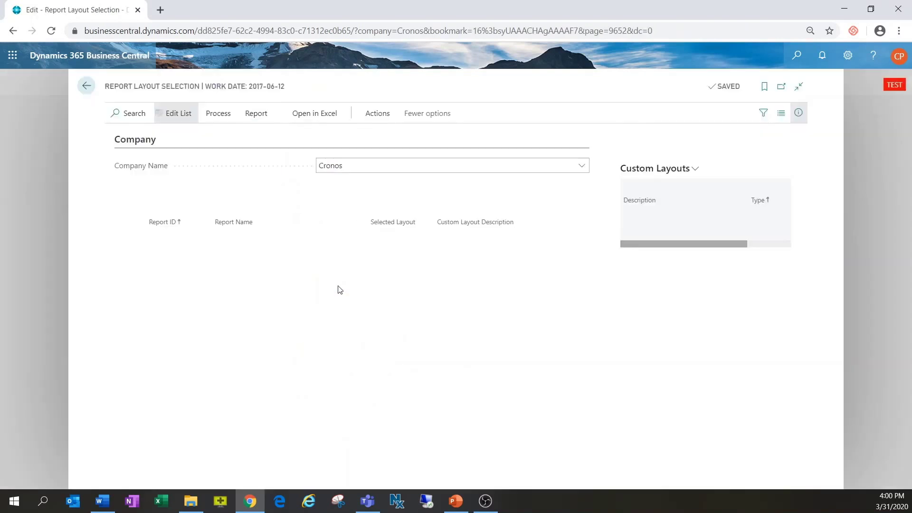
Step: Set the company name to CRONUS Canada and filter the report list to 1306
left_click(584, 170)
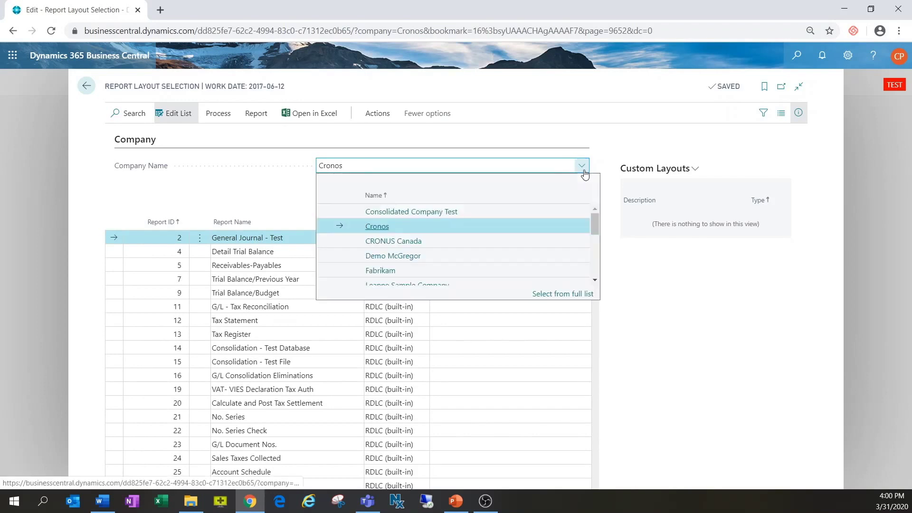
left_click(394, 241)
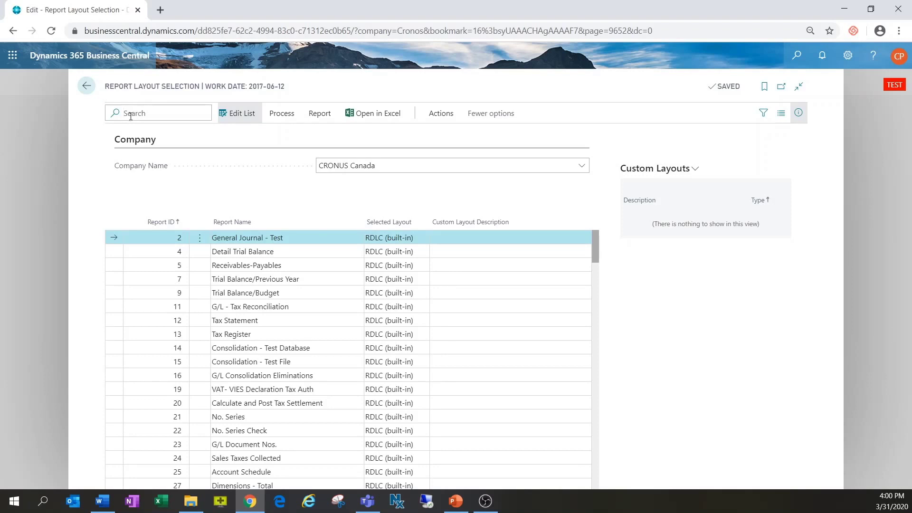
type("1306")
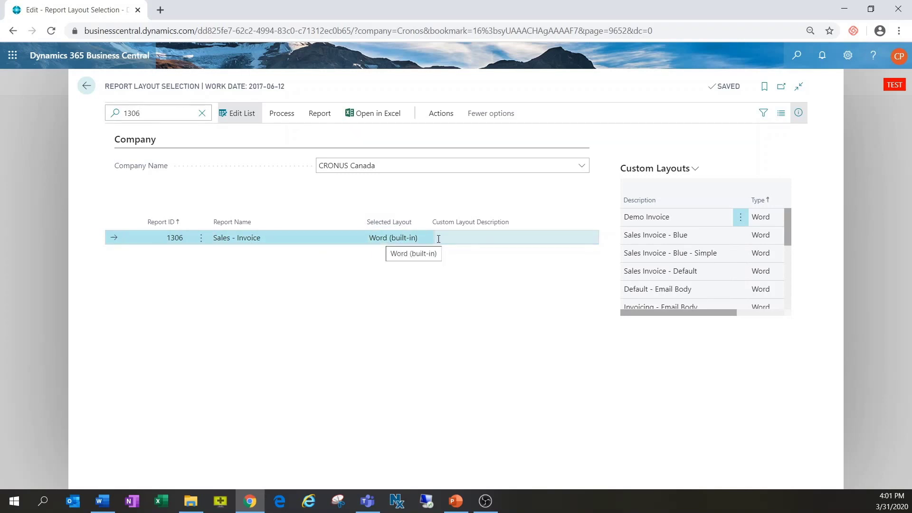
Step: Set the selected layout of the Sales - Invoice report to Custom Layout, choosing Demo Invoice as its custom layout
left_click(406, 241)
left_click(383, 292)
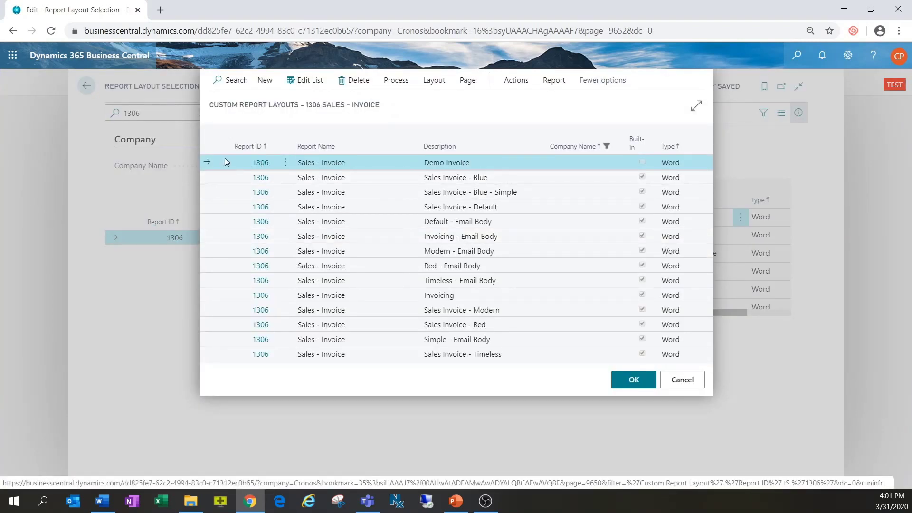
left_click(261, 168)
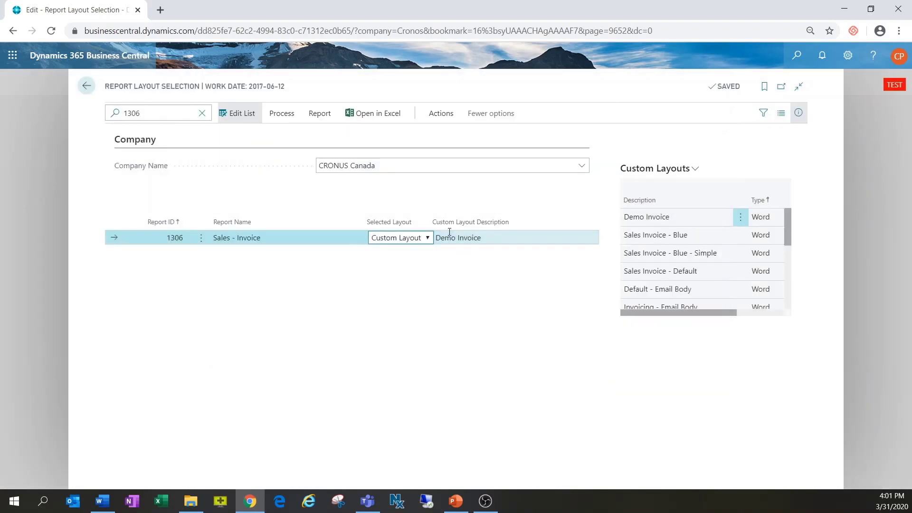
left_click(464, 239)
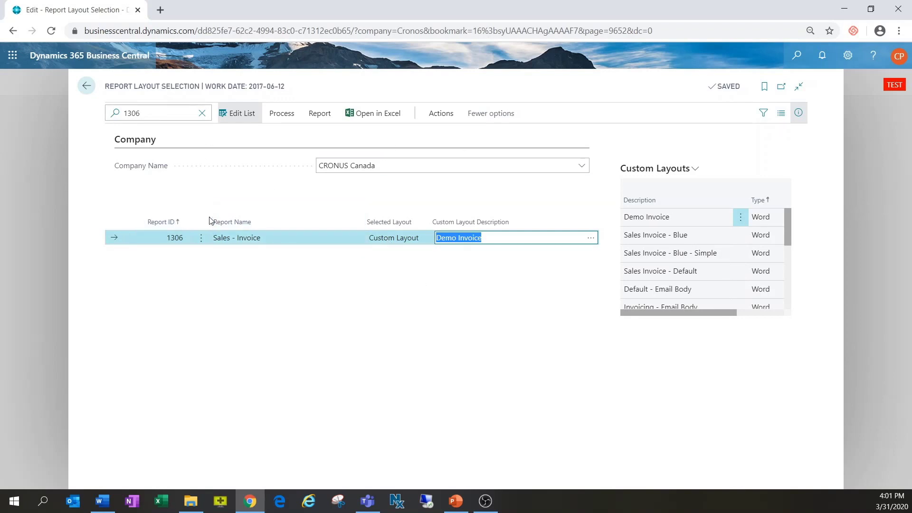
Step: Run the Sales - Invoice report and preview it with the last used options and filters
left_click(319, 113)
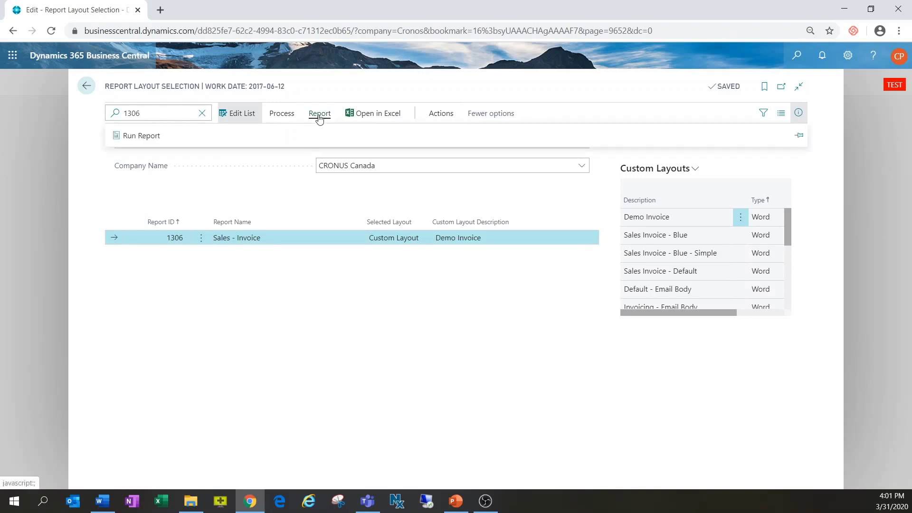
left_click(139, 137)
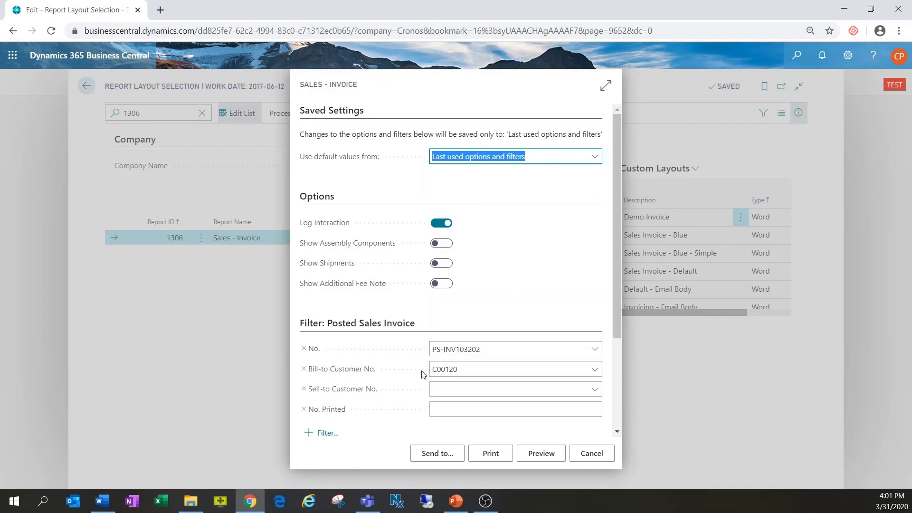
left_click(535, 456)
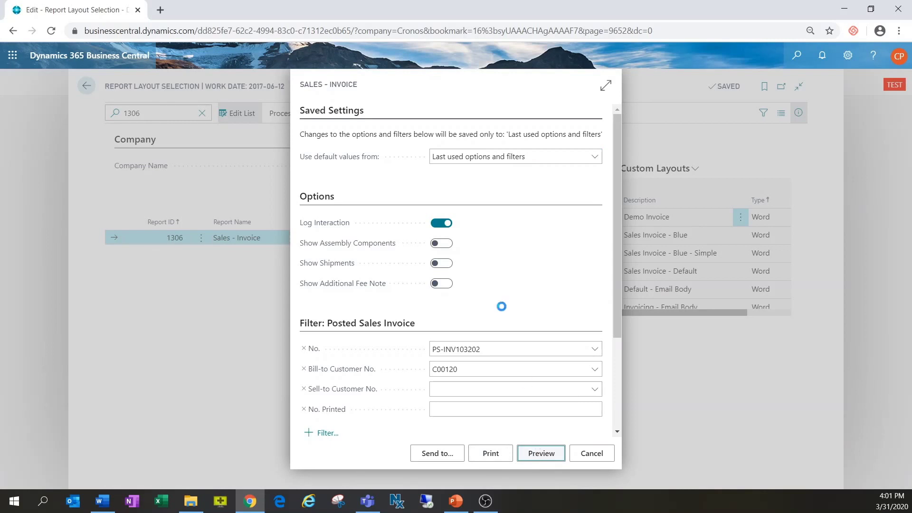